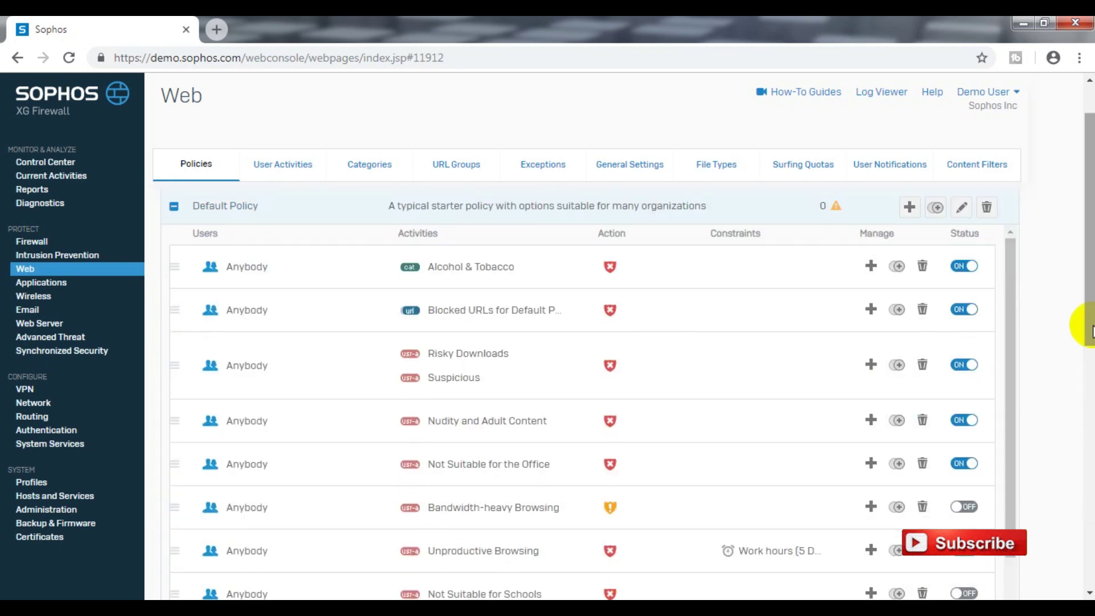
# Step: Start a new web policy named Block_Youtube with the description "only for test"
pyautogui.scroll(1, 1089, 216)
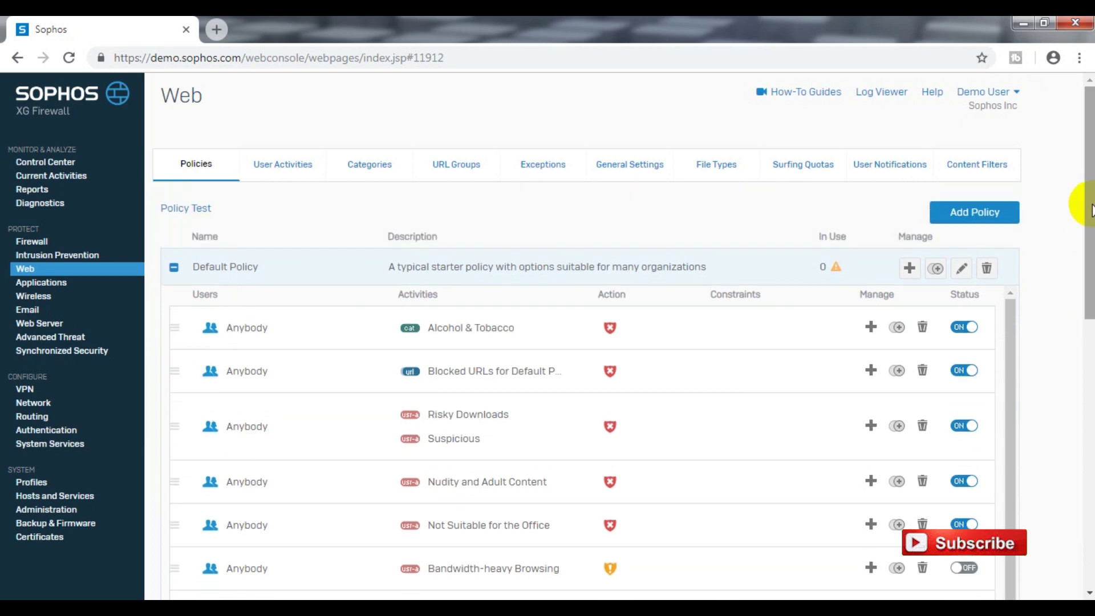
pyautogui.click(962, 211)
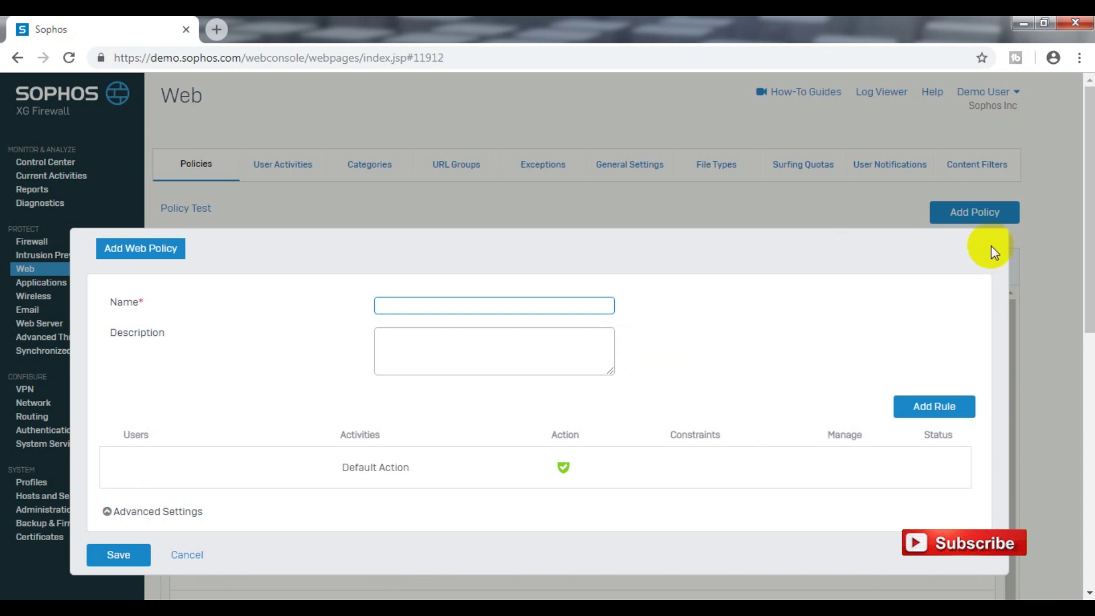
pyautogui.moveTo(1089, 308); pyautogui.dragTo(1089, 337)
pyautogui.scroll(-2, 1083, 340)
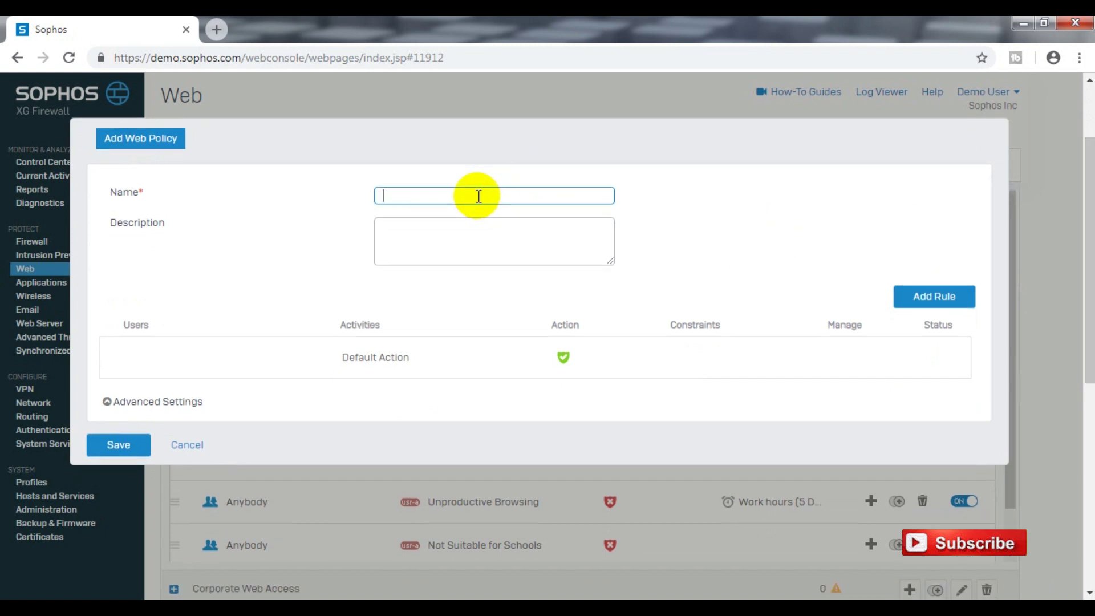
pyautogui.write('Block_Youtube')
pyautogui.click(451, 229)
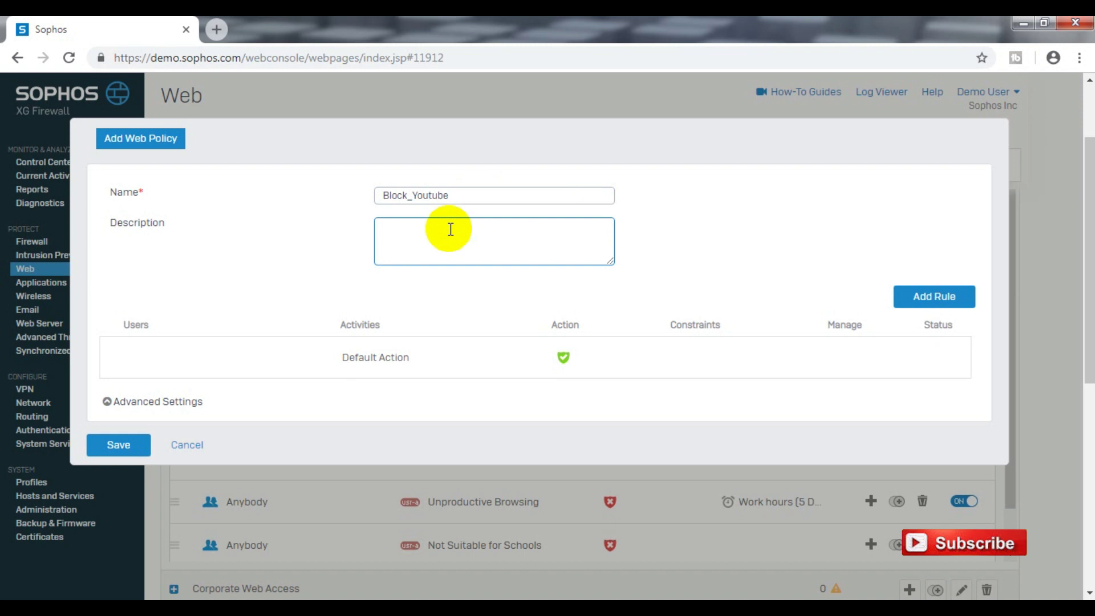
pyautogui.write('0nly for test')
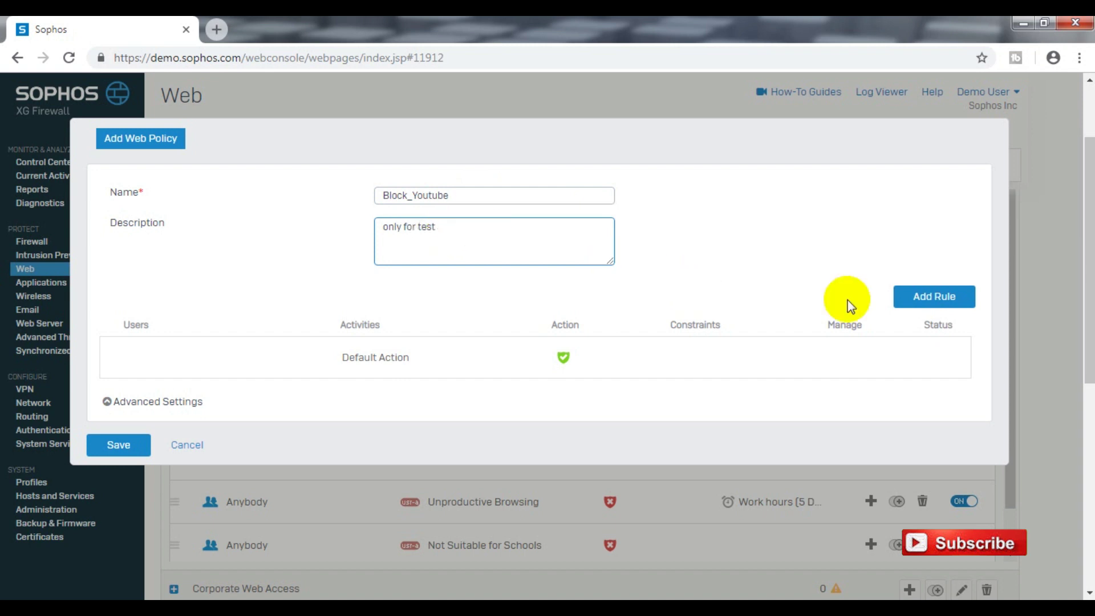
# Step: Add a rule to the policy and replace its ALLWebTraffic activity with the Video hosting category
pyautogui.click(924, 301)
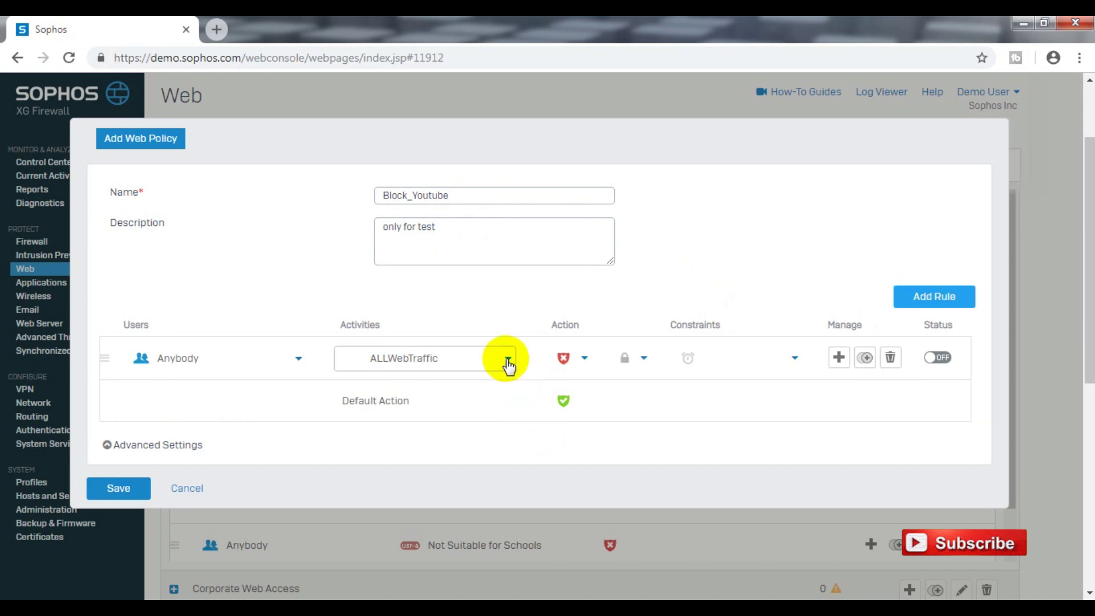
pyautogui.click(508, 360)
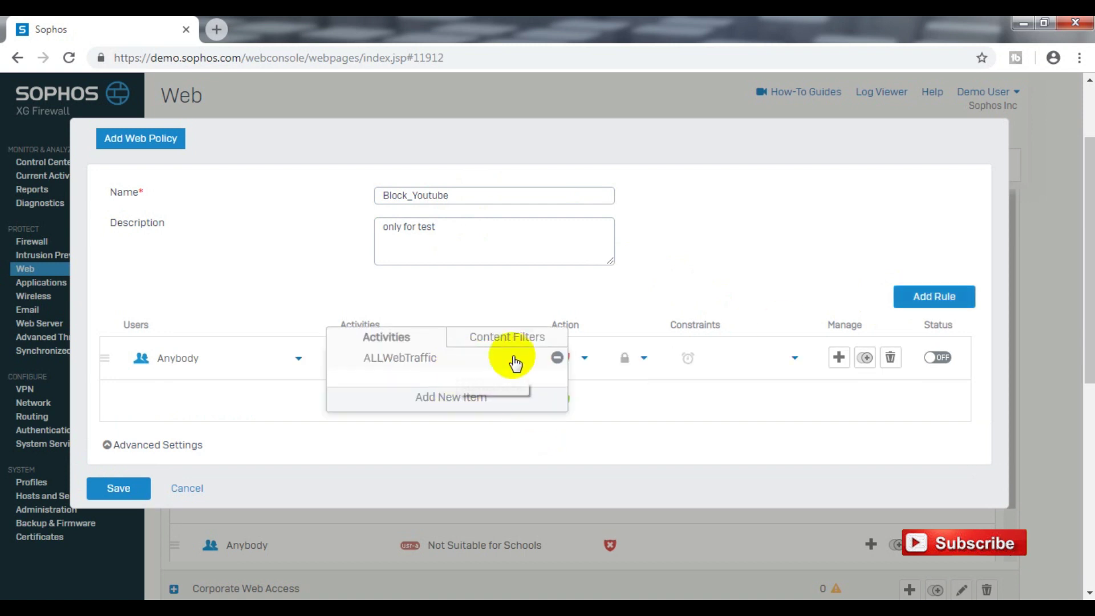
pyautogui.click(557, 358)
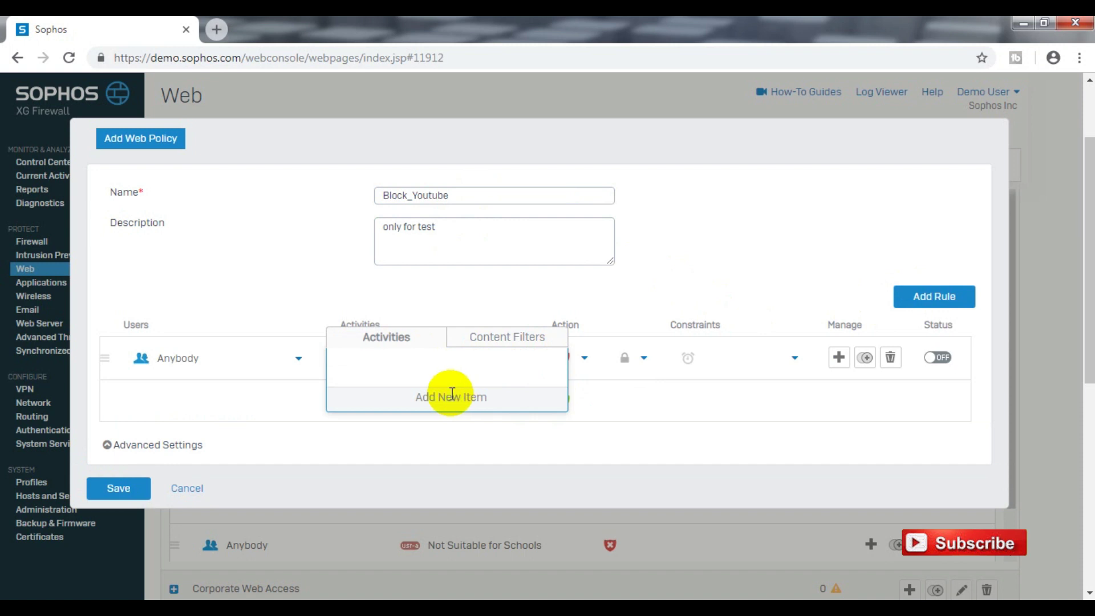
pyautogui.click(451, 394)
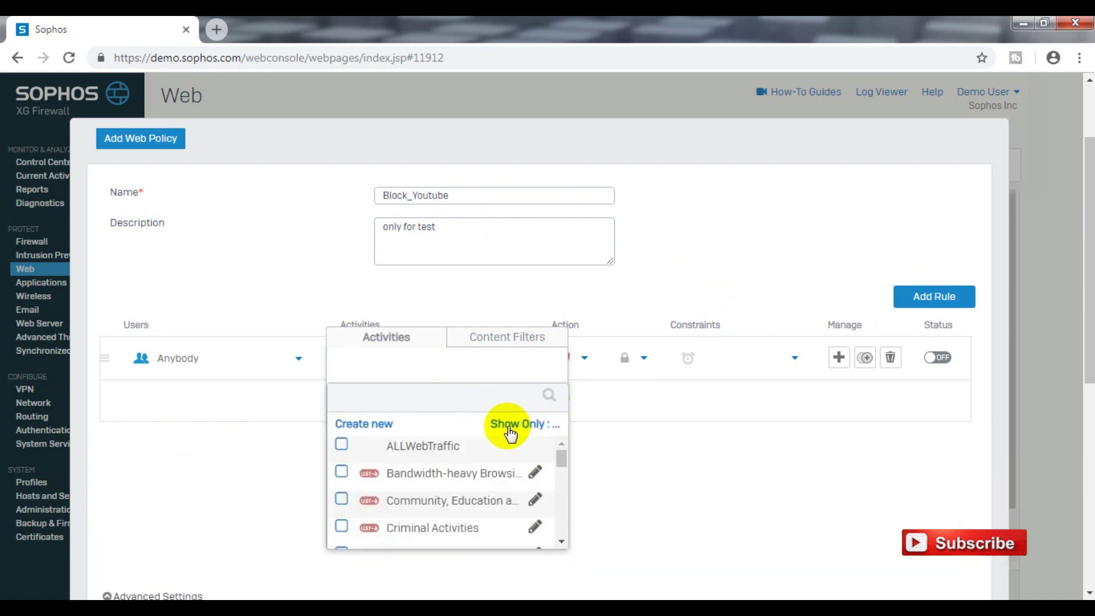
pyautogui.click(510, 429)
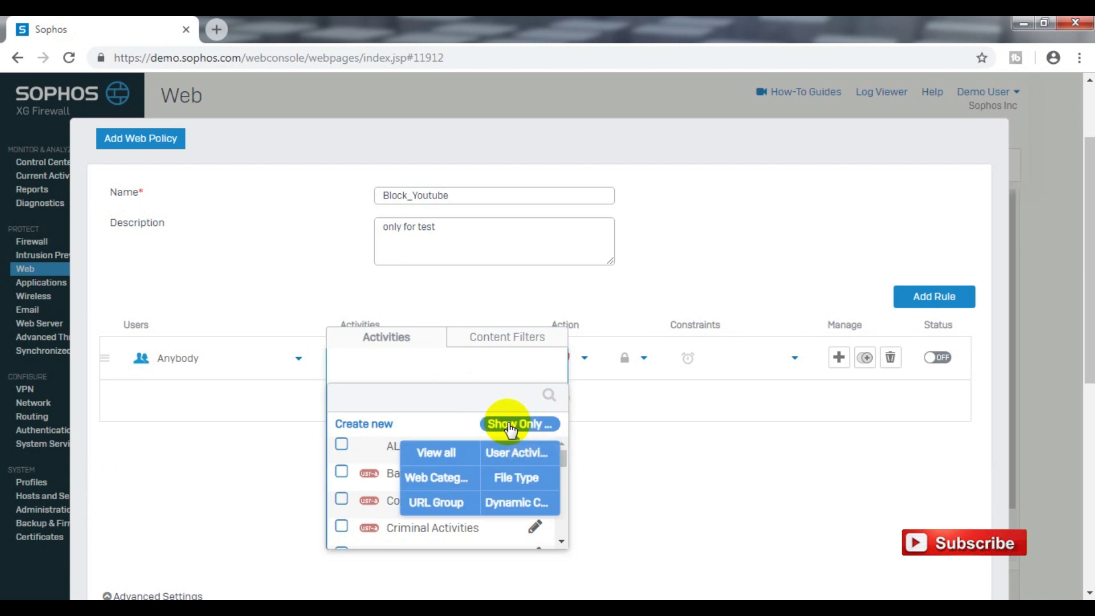
pyautogui.click(450, 457)
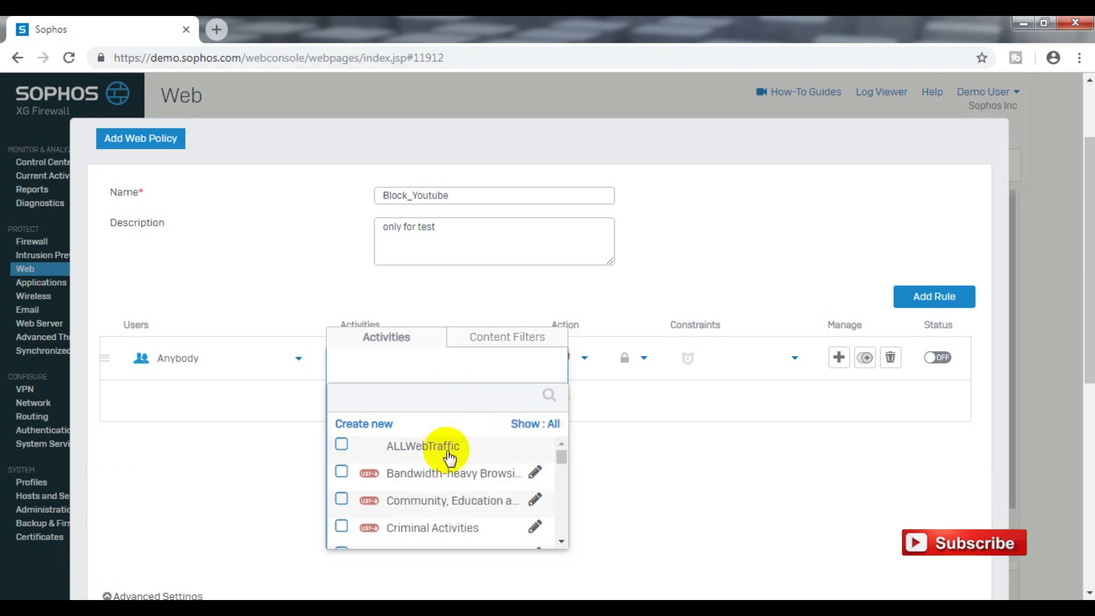
pyautogui.click(406, 396)
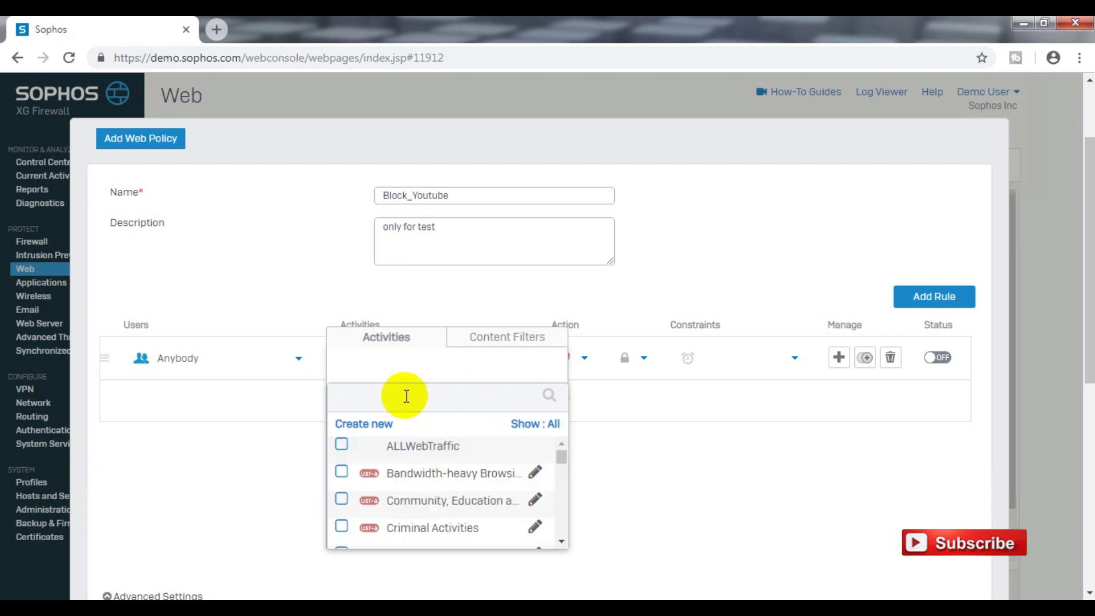
pyautogui.write('vi')
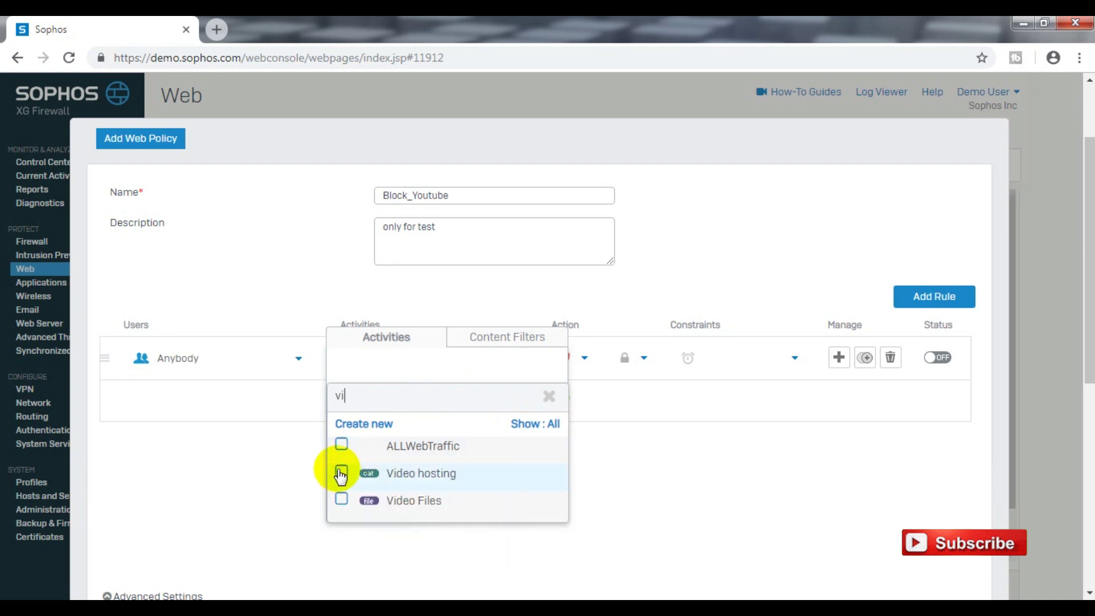
pyautogui.click(341, 474)
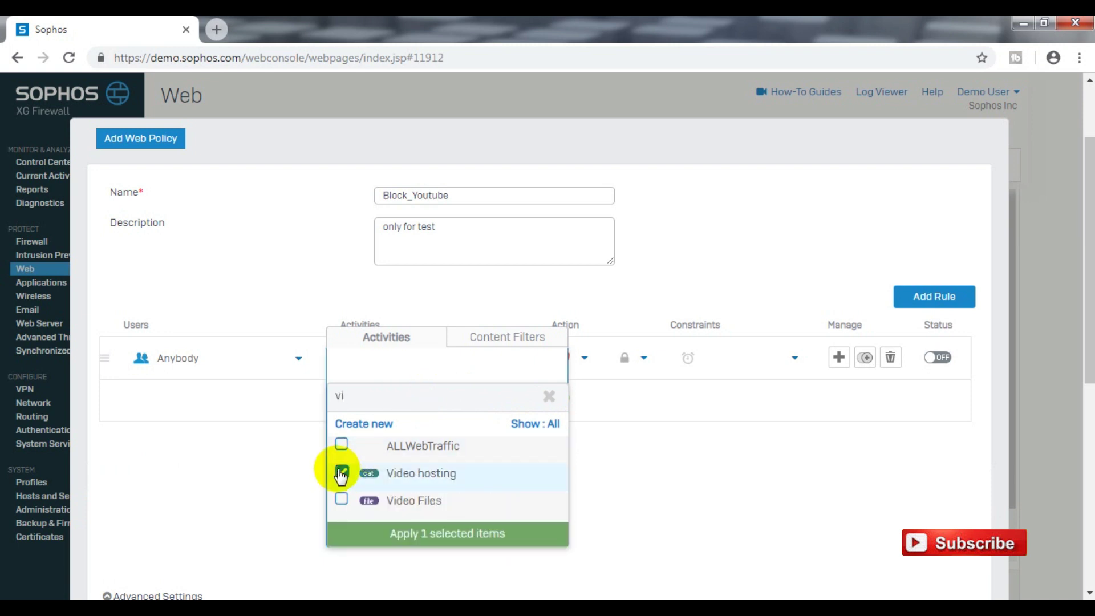
pyautogui.click(422, 536)
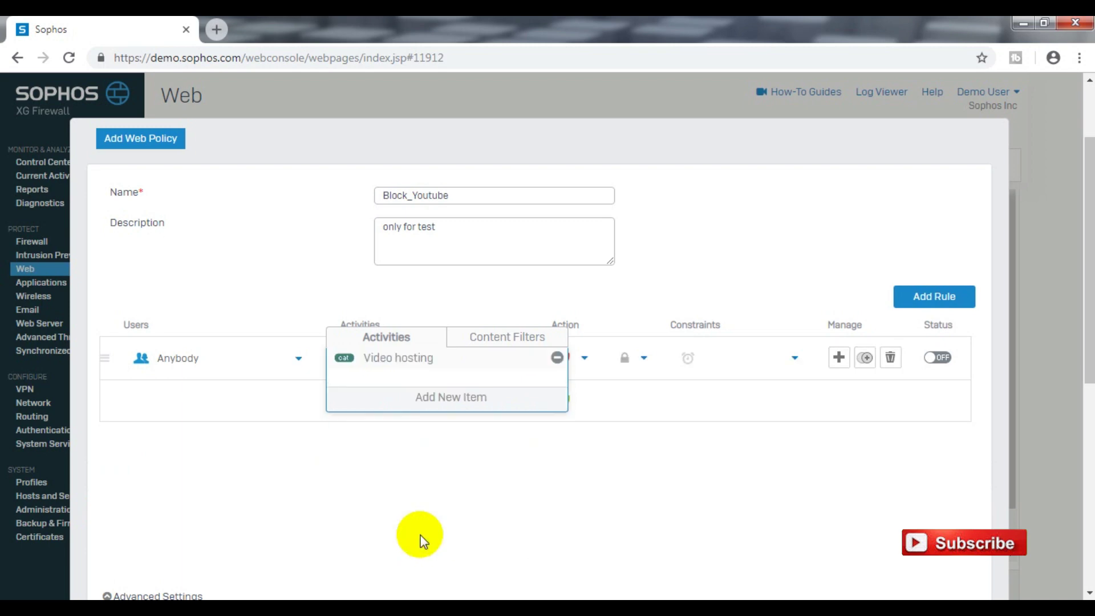
pyautogui.click(641, 436)
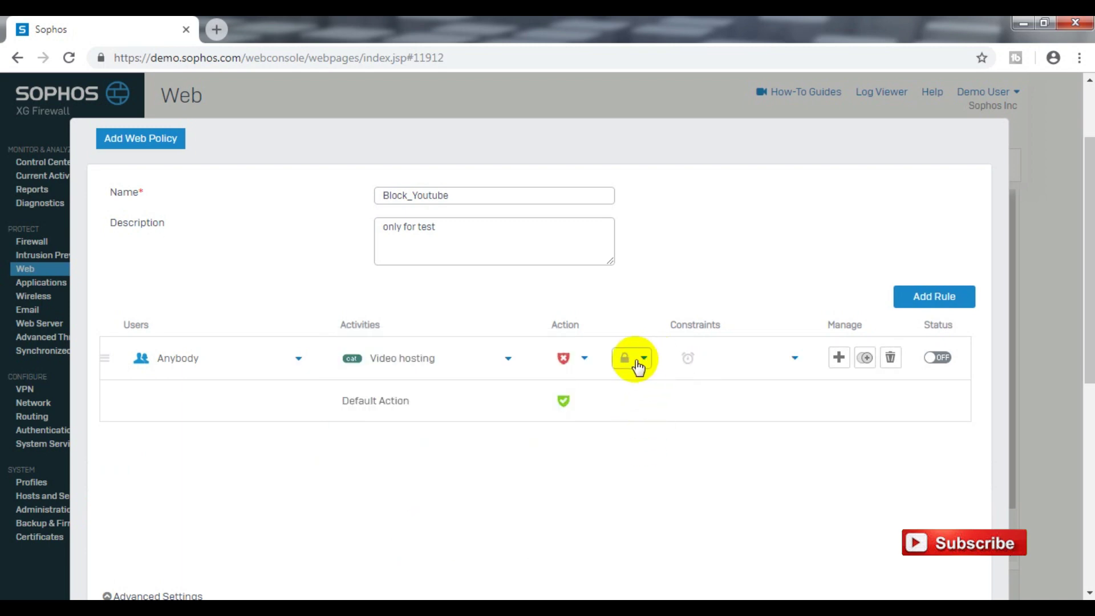
# Step: Set the Video hosting rule's time constraint to All the Time and switch the rule on
pyautogui.click(794, 358)
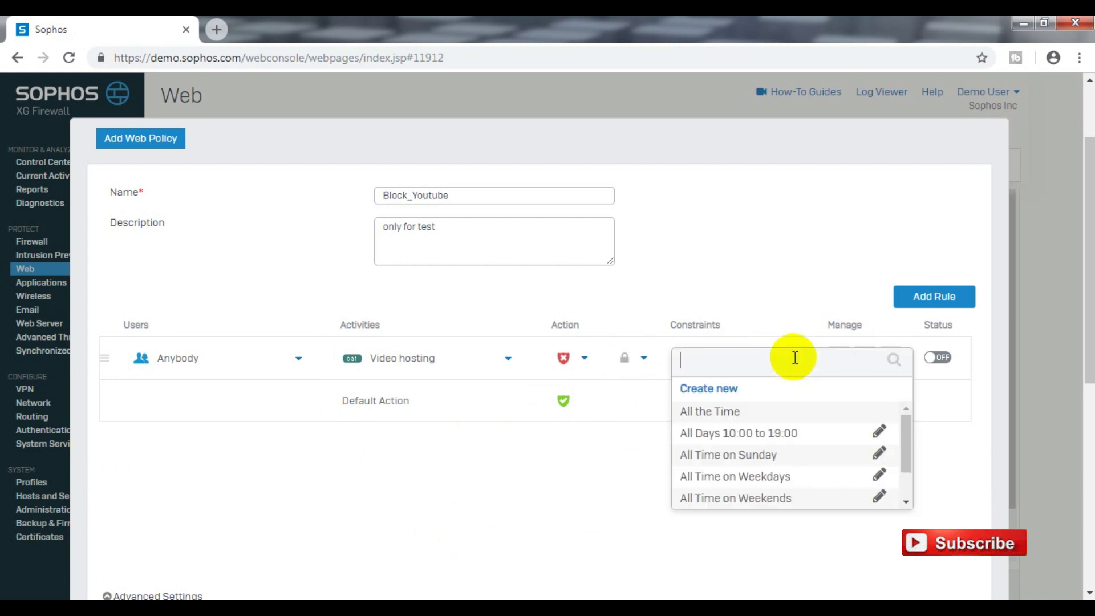
pyautogui.click(732, 411)
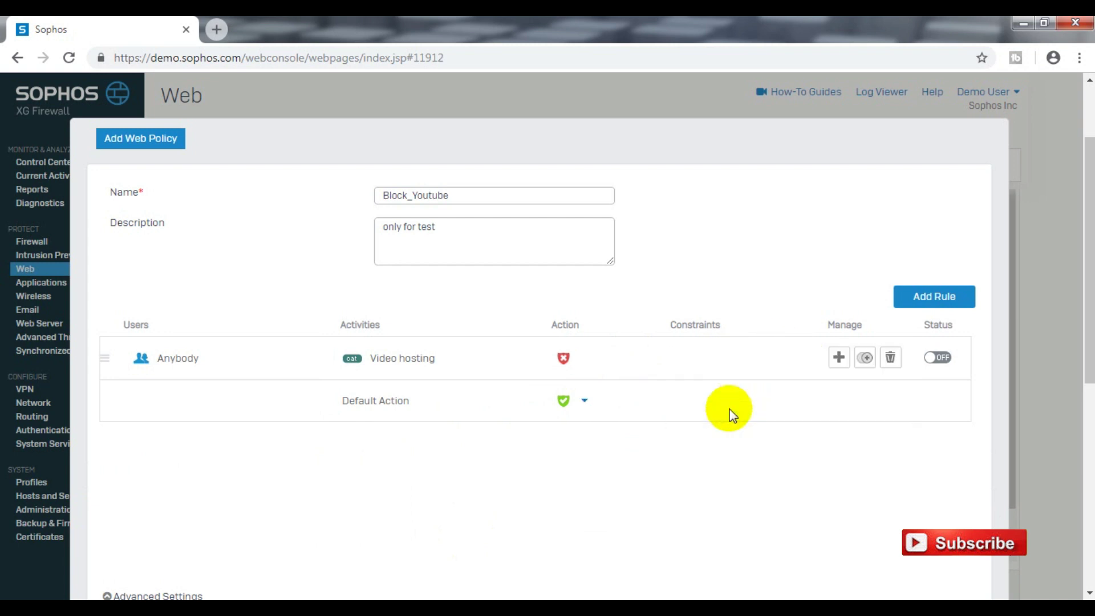
pyautogui.click(941, 359)
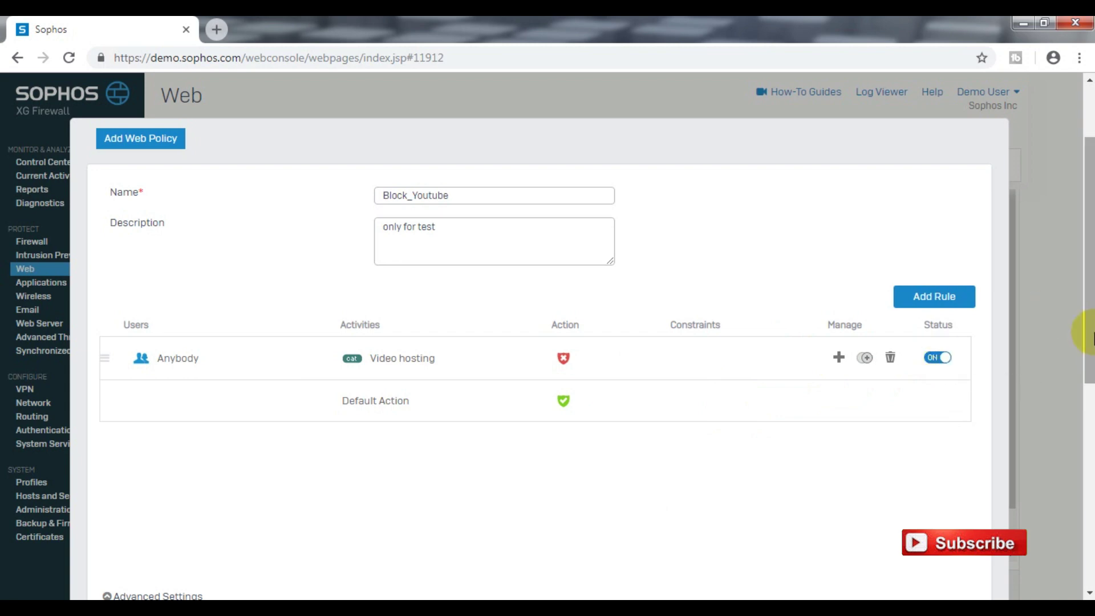
# Step: Save the Block_Youtube web policy
pyautogui.scroll(-1, 1086, 341)
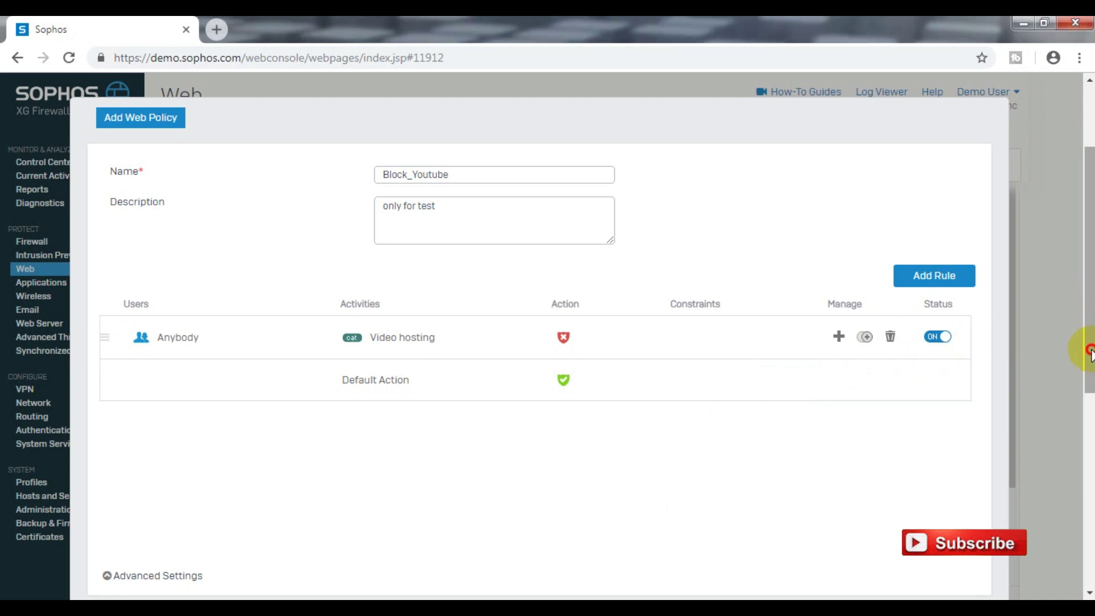
pyautogui.moveTo(1088, 358); pyautogui.dragTo(1088, 399)
pyautogui.scroll(-2, 408, 501)
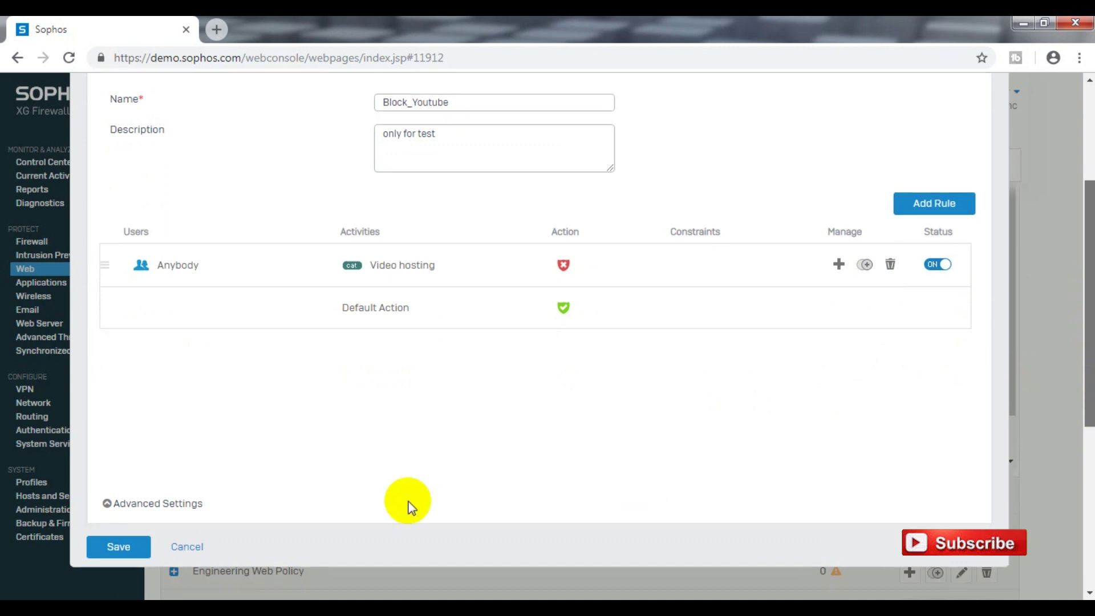
pyautogui.click(128, 534)
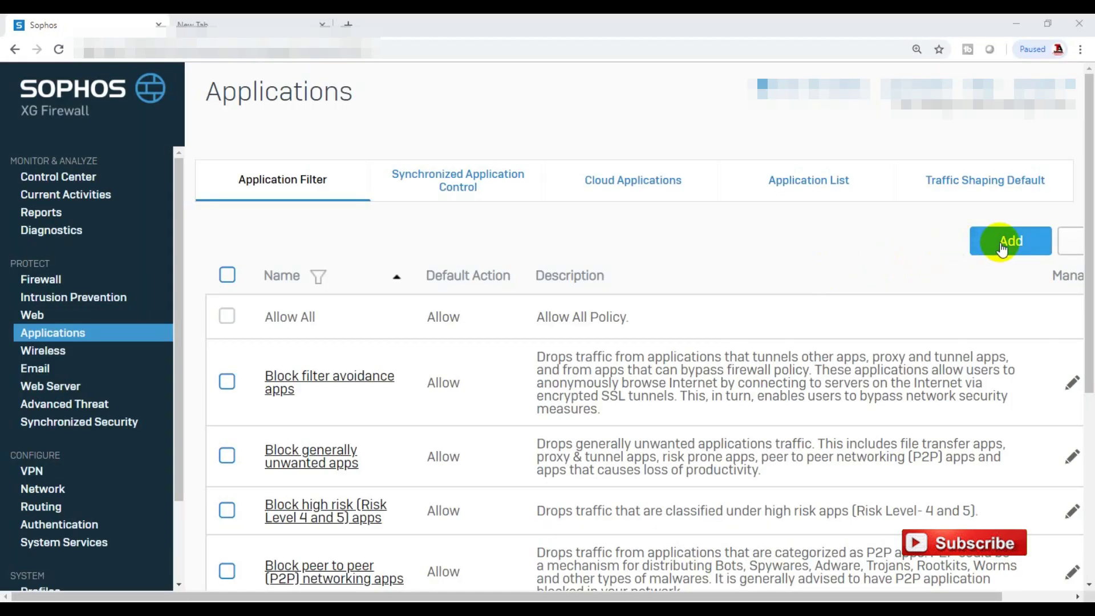
# Step: Create and save an application filter named Block_Youtube with the description "only for test", based on the Allow All template
pyautogui.click(1002, 248)
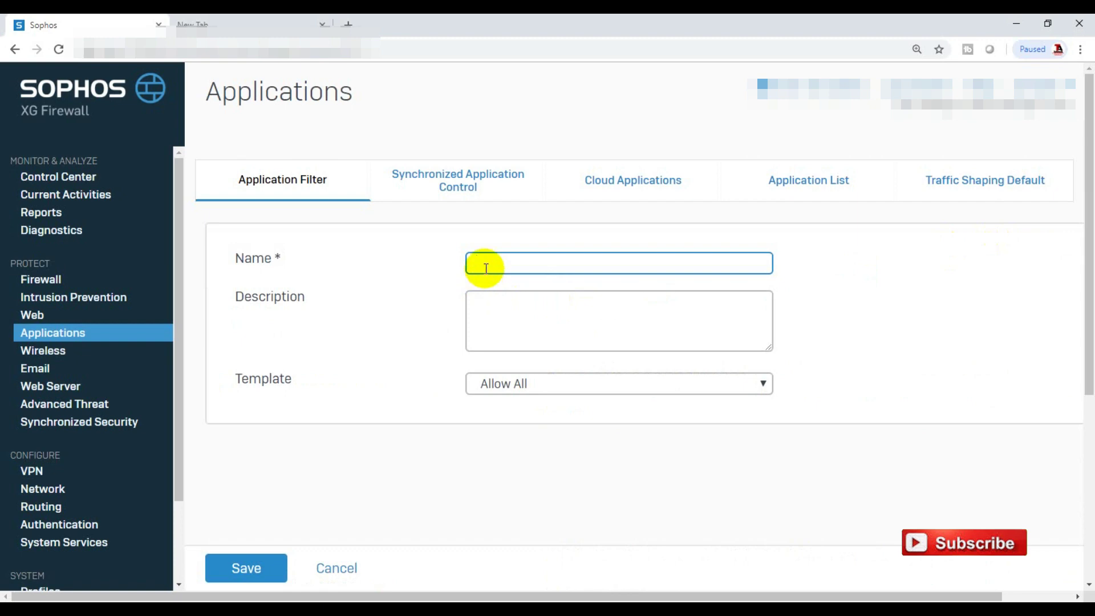
pyautogui.write('Block_Youy')
pyautogui.write('ube')
pyautogui.click(496, 324)
pyautogui.write('on')
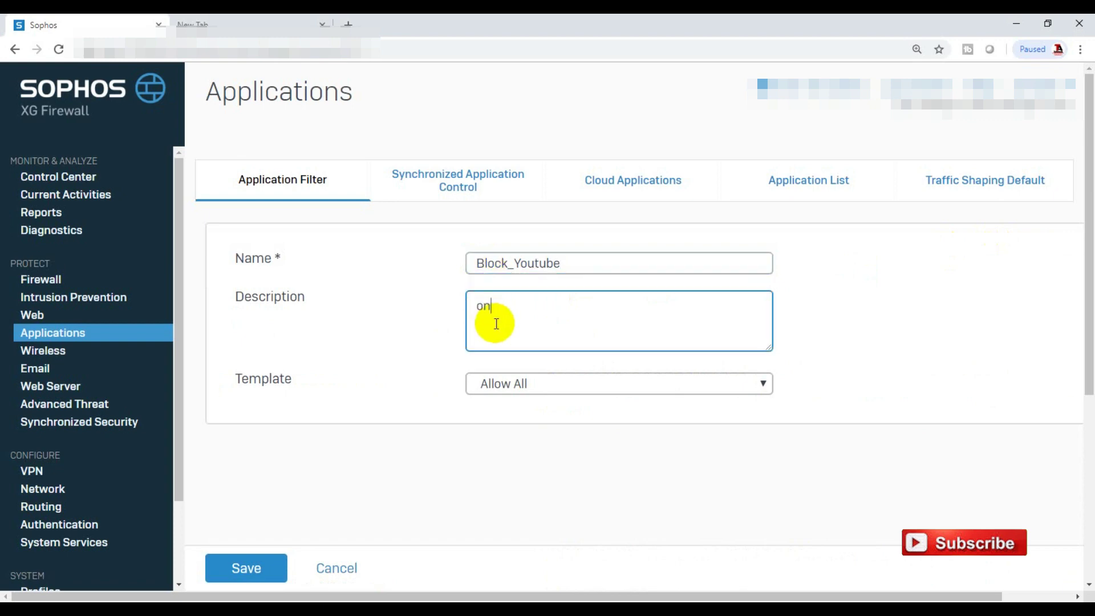
pyautogui.write('ly for test')
pyautogui.click(264, 569)
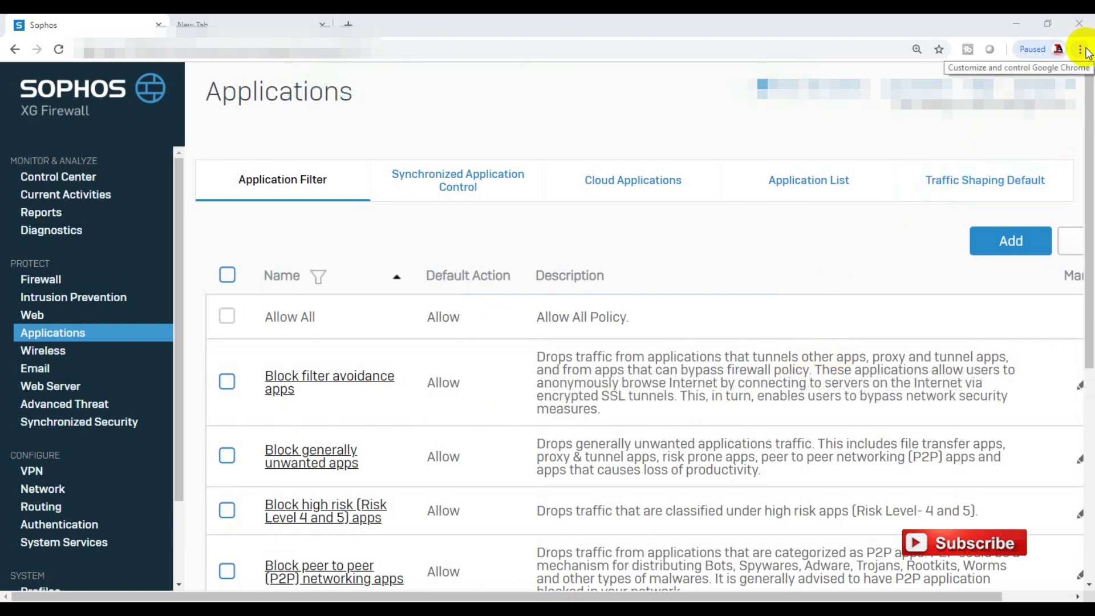
# Step: Open the Block_Youtube application filter for editing and reduce the browser's page zoom
pyautogui.scroll(-2, 584, 441)
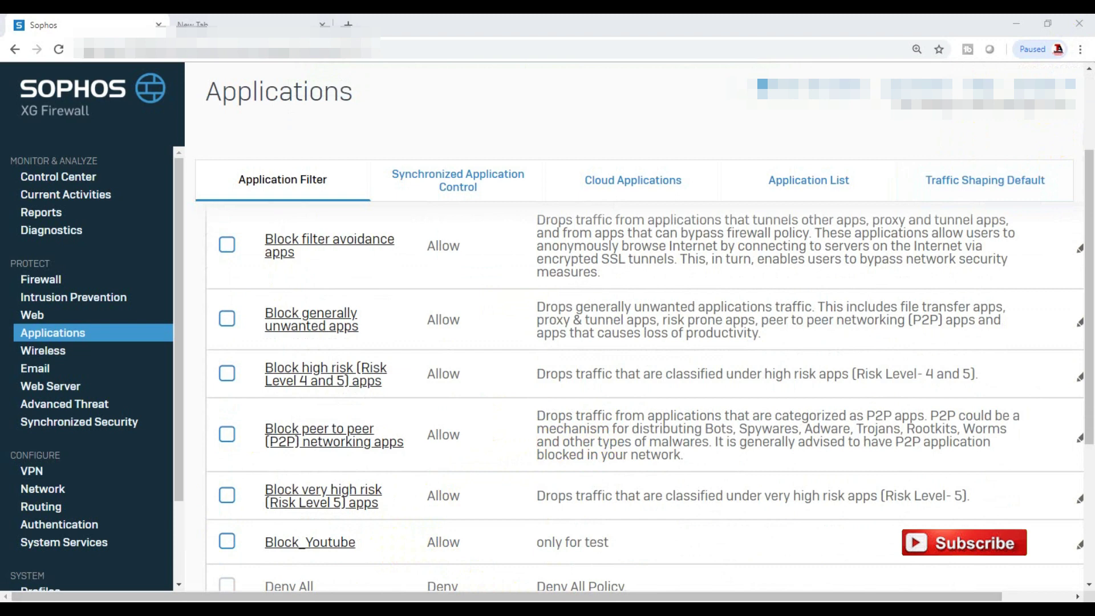
pyautogui.click(301, 548)
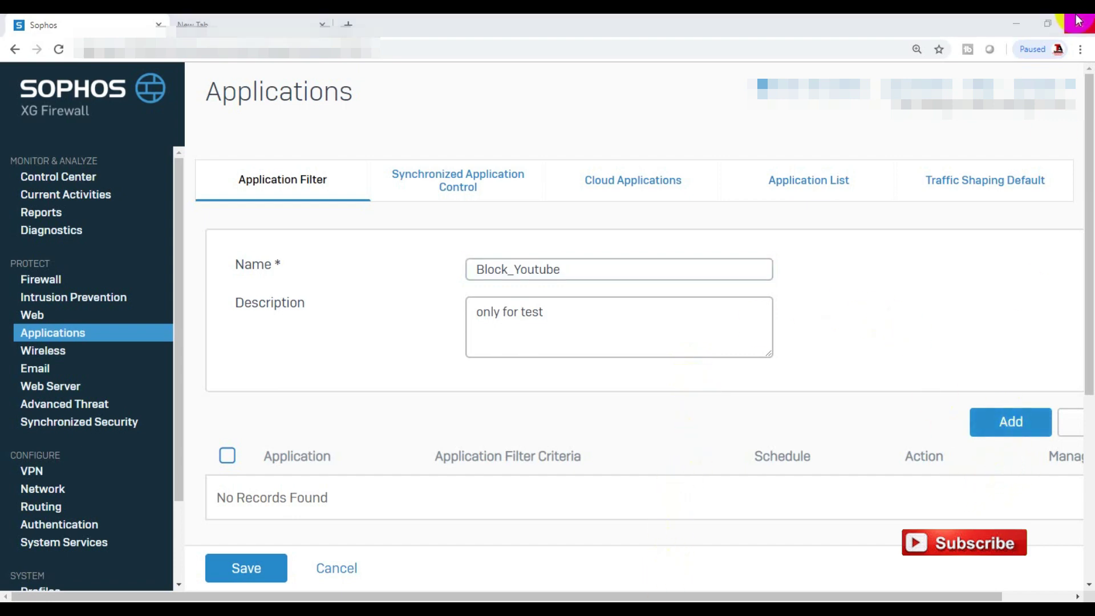
pyautogui.click(1080, 49)
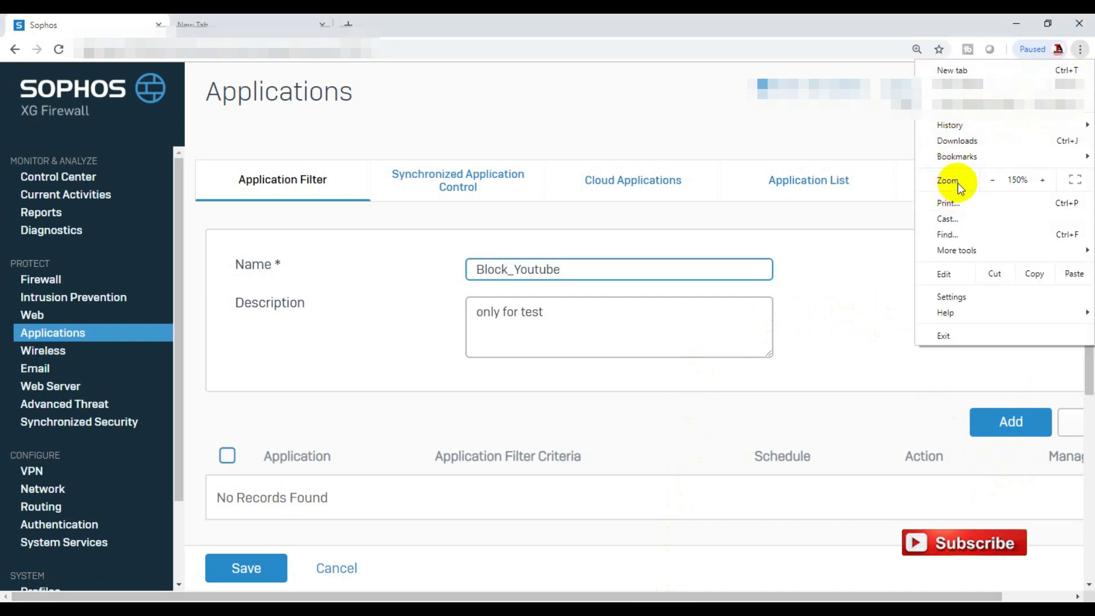
pyautogui.click(988, 181)
pyautogui.click(988, 181)
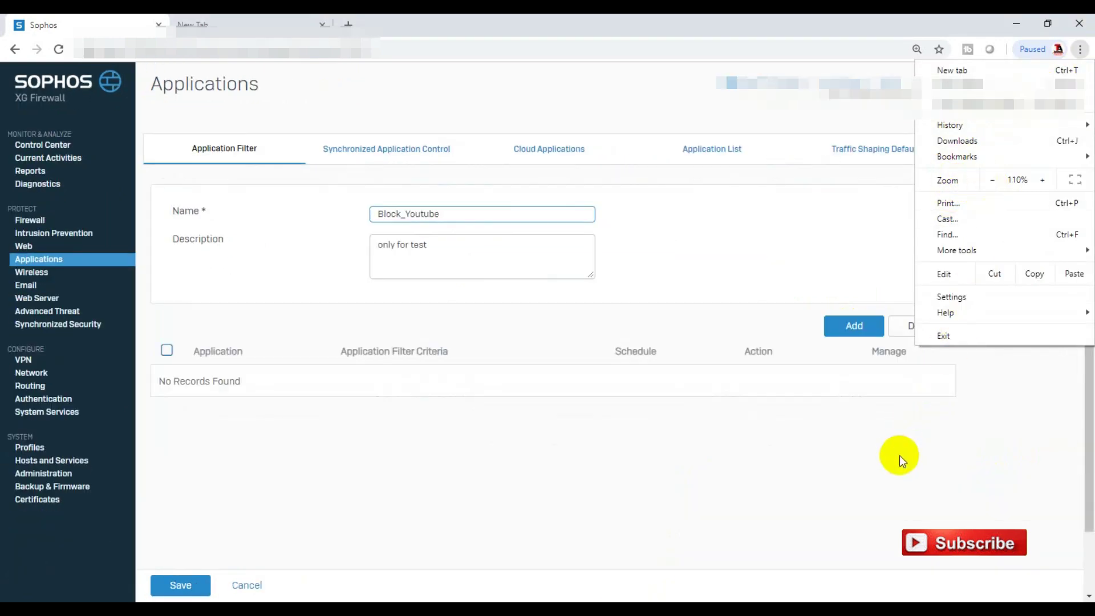
pyautogui.click(991, 179)
pyautogui.click(844, 422)
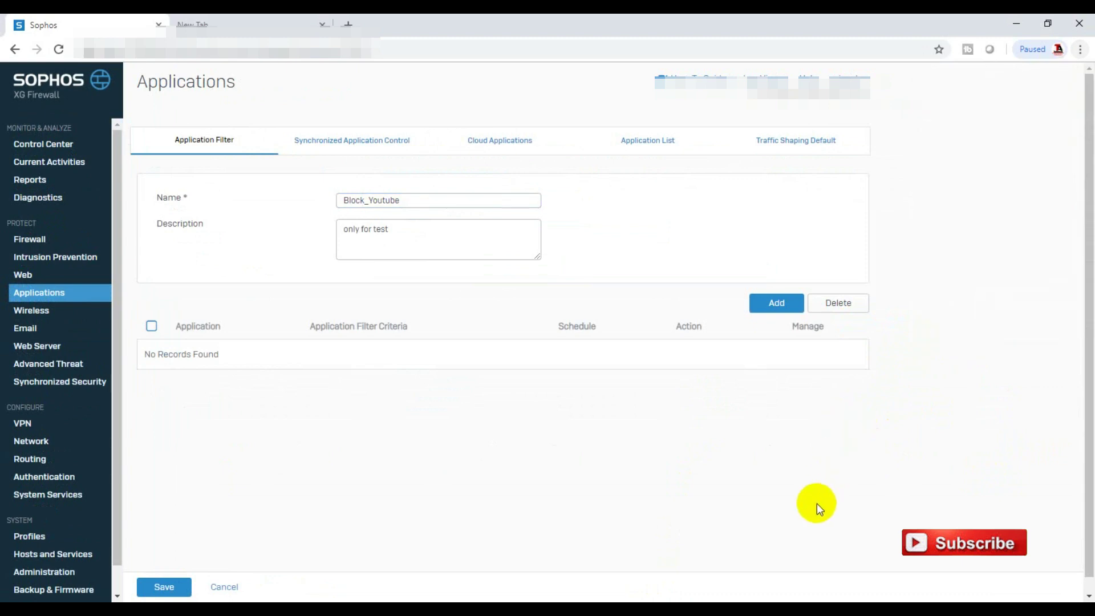
# Step: Start a new rule in the application filter and select all applications whose name contains "youtube"
pyautogui.click(777, 303)
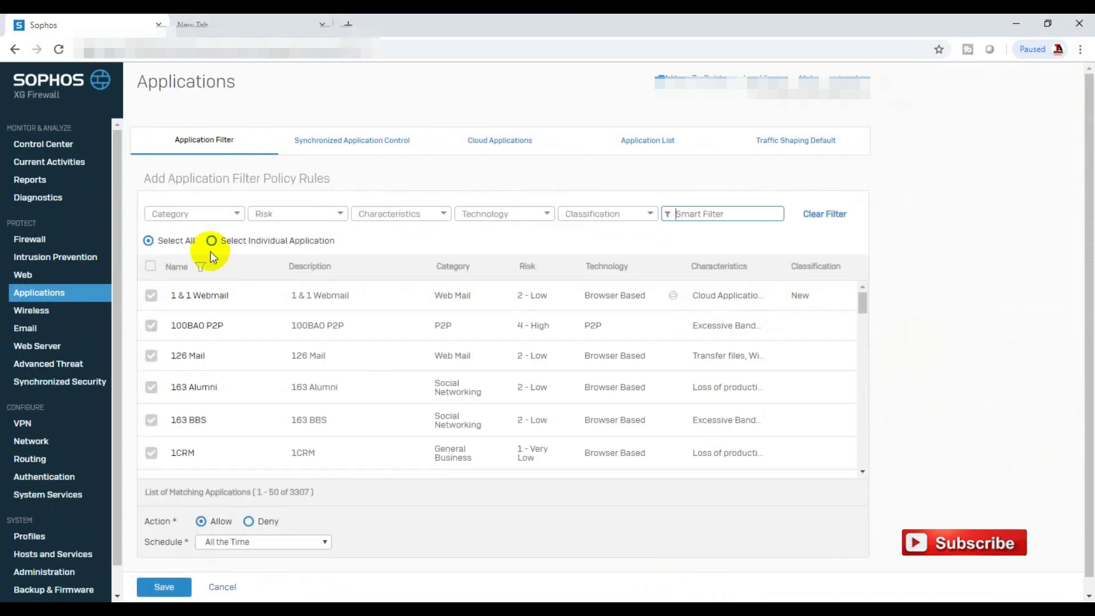
pyautogui.click(200, 267)
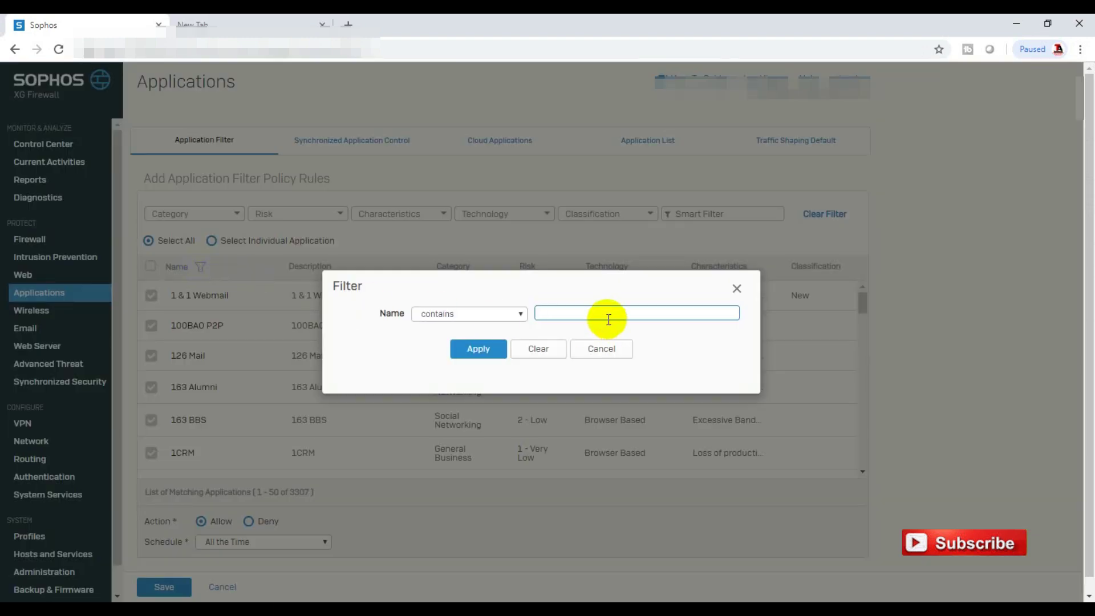
pyautogui.write('youtube')
pyautogui.click(461, 349)
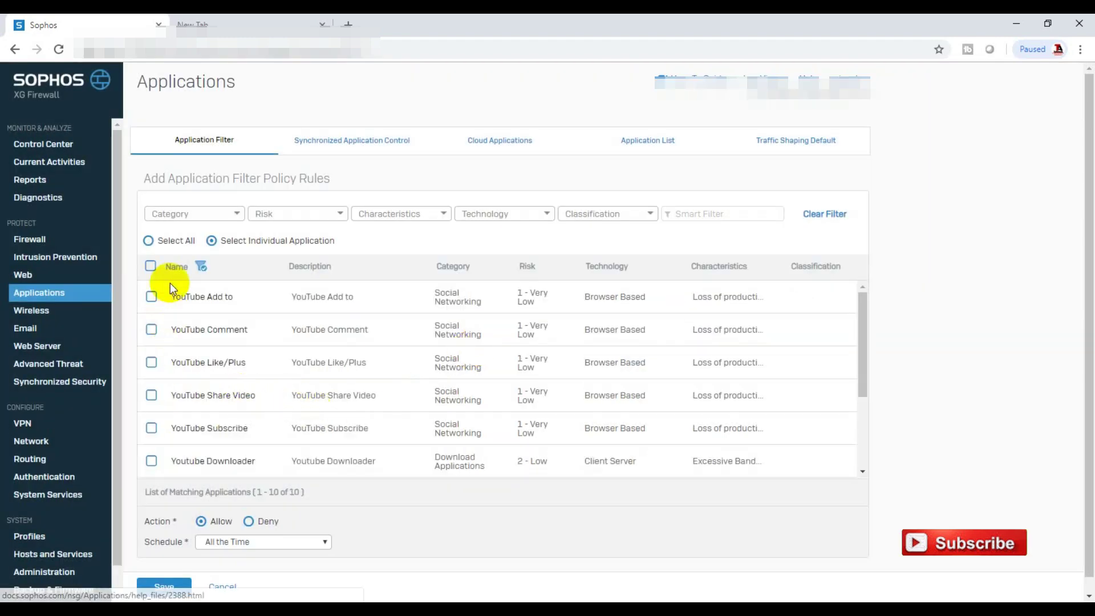
pyautogui.click(150, 267)
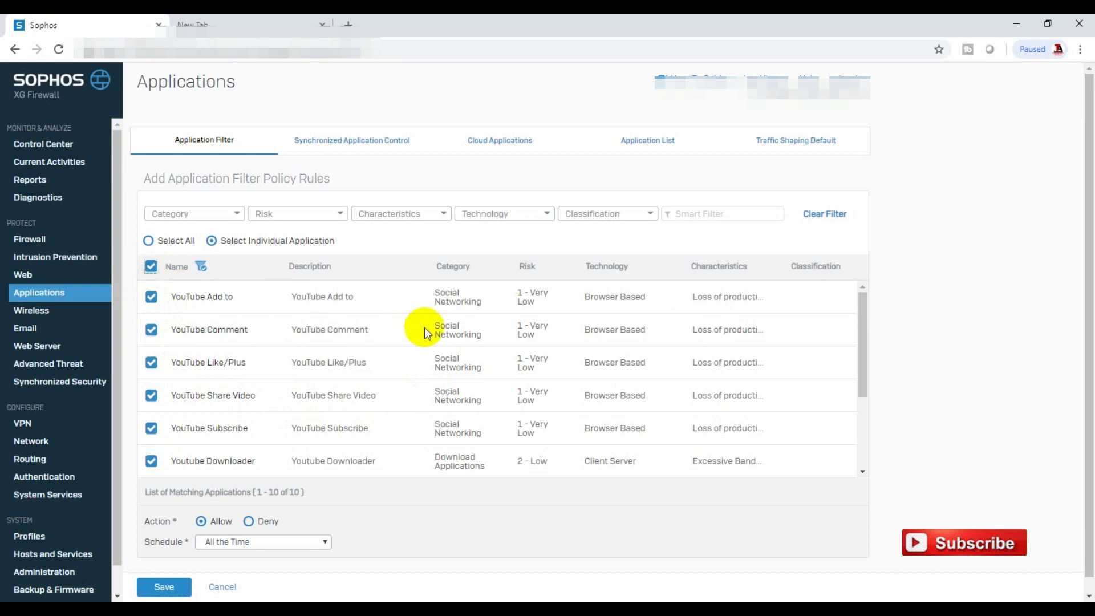
# Step: Set the rule for the selected YouTube applications to Deny, and save both the rule and the application filter
pyautogui.scroll(-4, 399, 354)
pyautogui.click(246, 510)
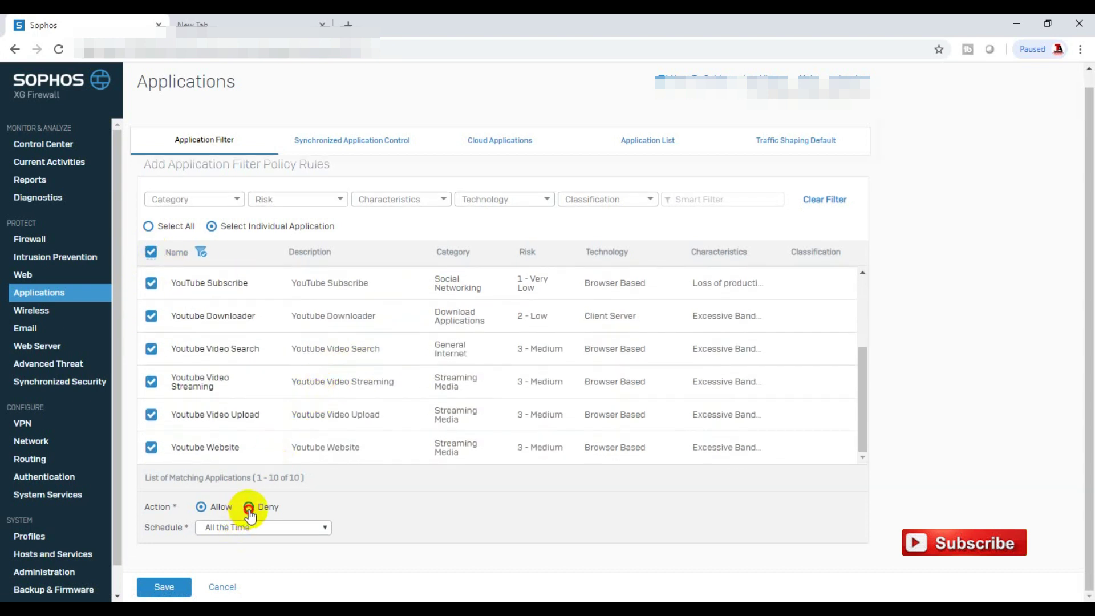
pyautogui.click(171, 587)
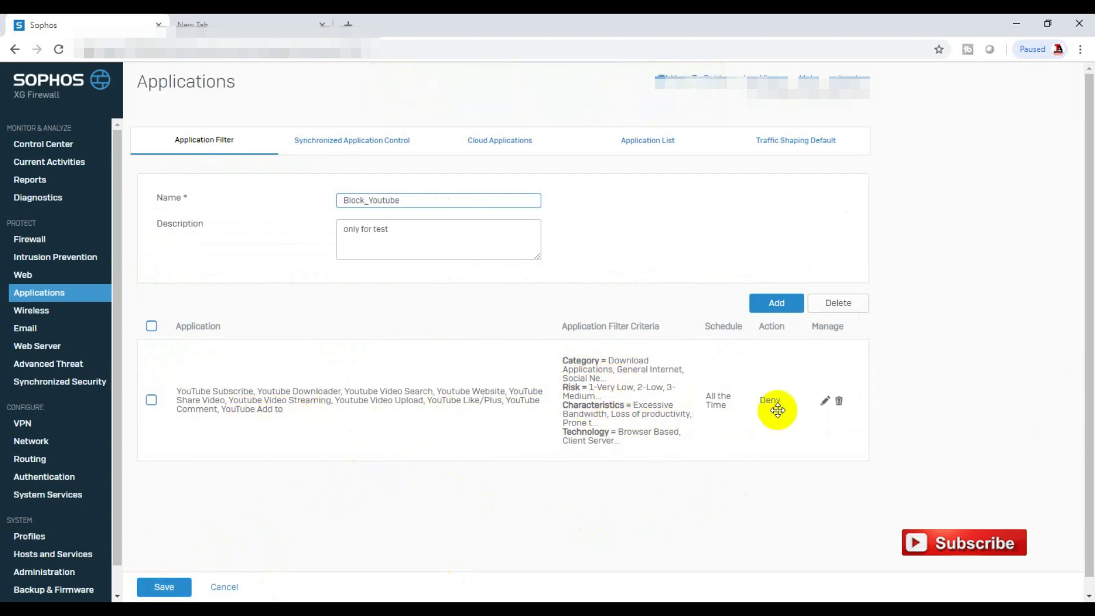
pyautogui.click(164, 587)
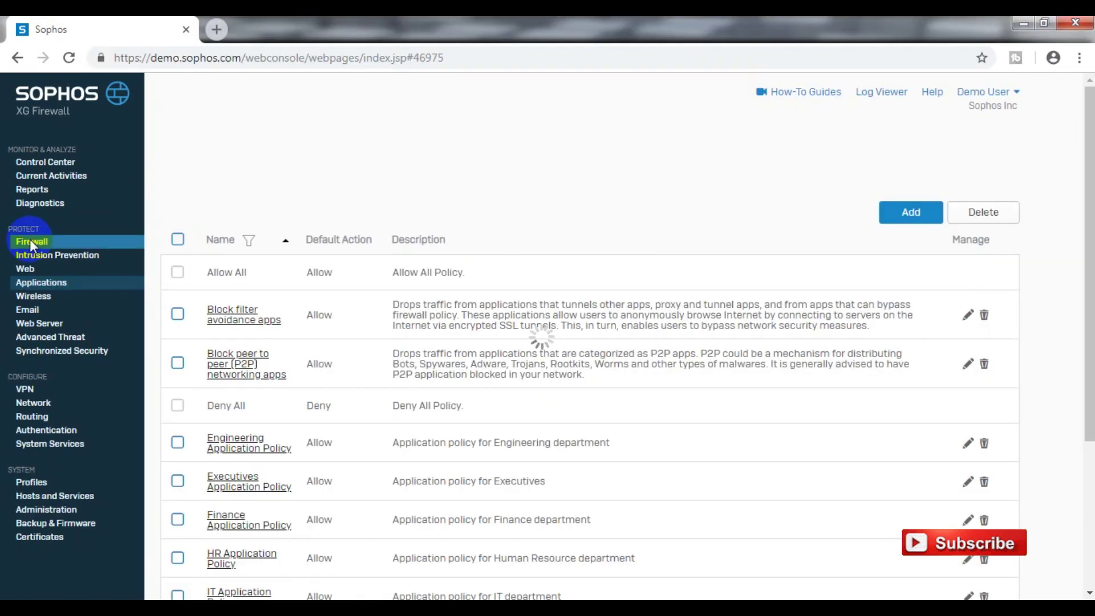
# Step: Start a new IPv4 user/network firewall rule and name it Block_Youtube
pyautogui.click(30, 239)
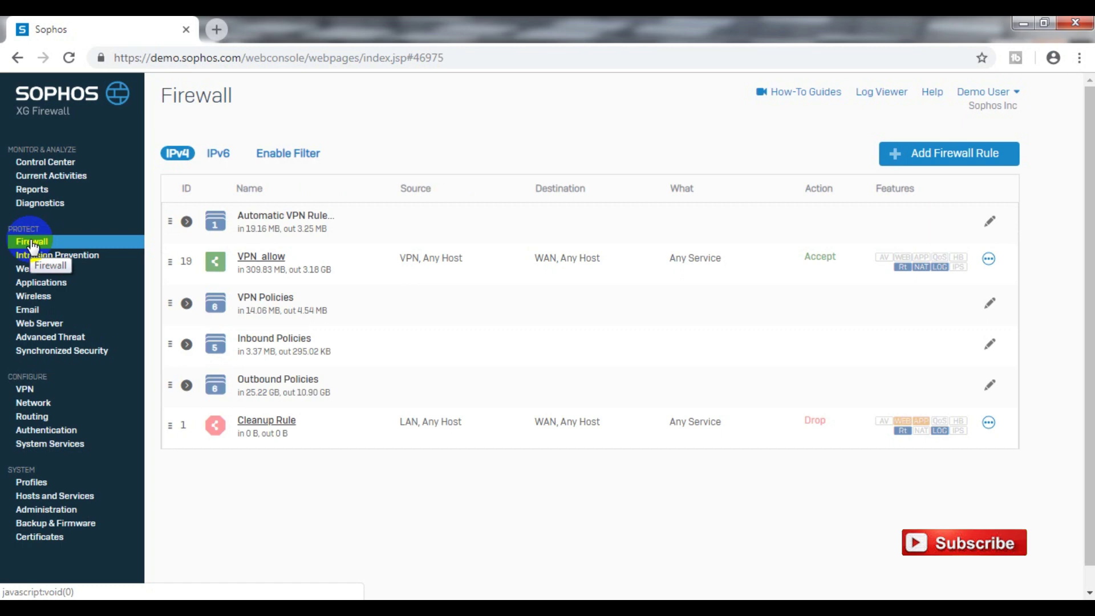
pyautogui.click(968, 150)
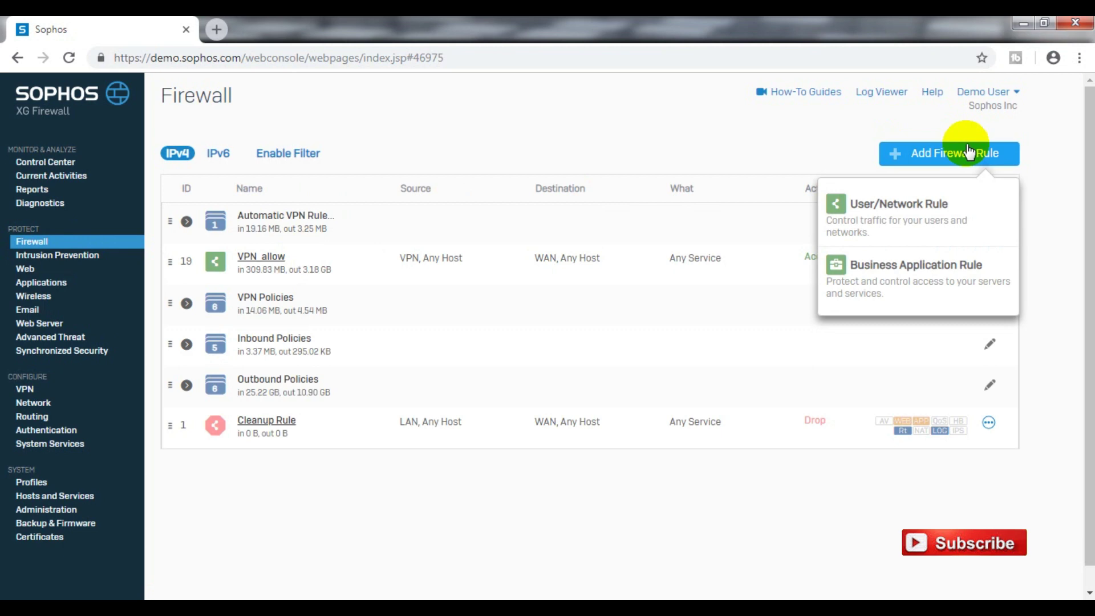
pyautogui.click(915, 205)
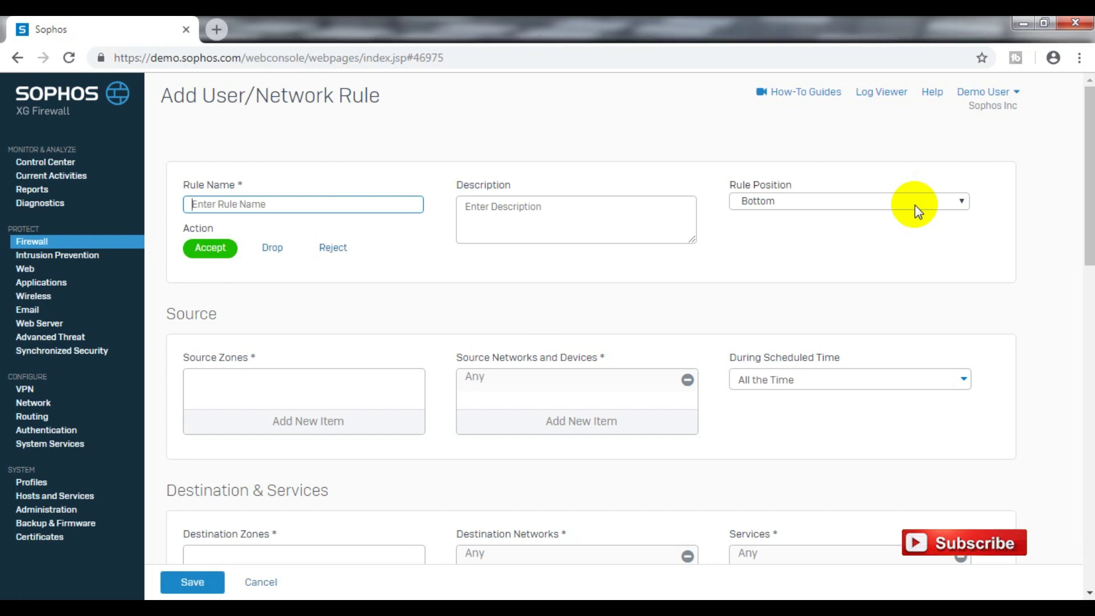
pyautogui.write('b')
pyautogui.press('BackSpace')
pyautogui.write('Block_Youtube')
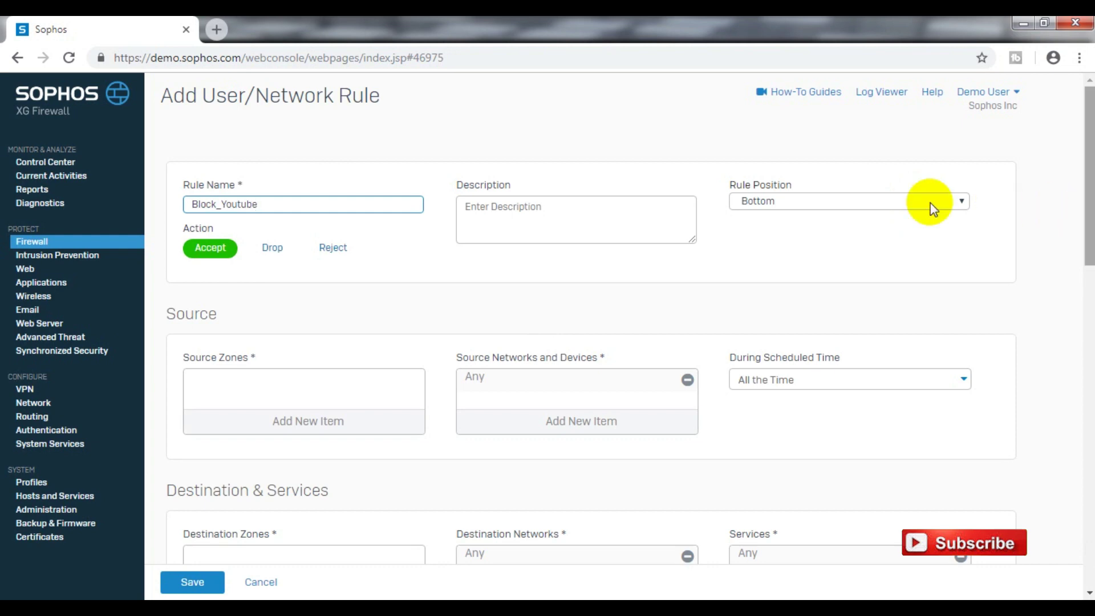
# Step: Give the firewall rule the description "Only for test" and set its rule position to Top
pyautogui.click(619, 220)
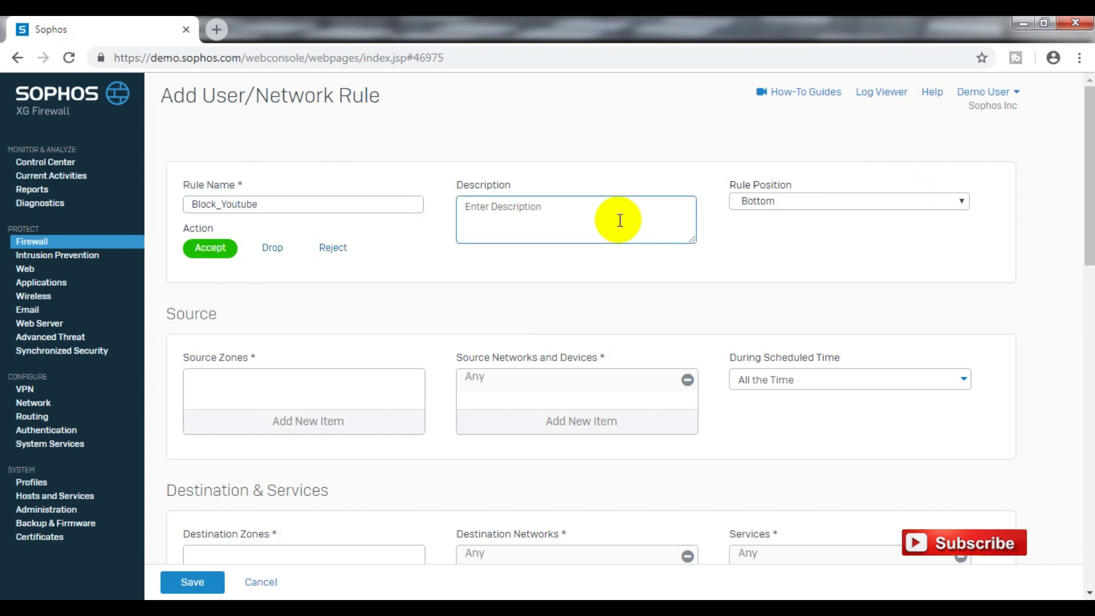
pyautogui.write('Only for test')
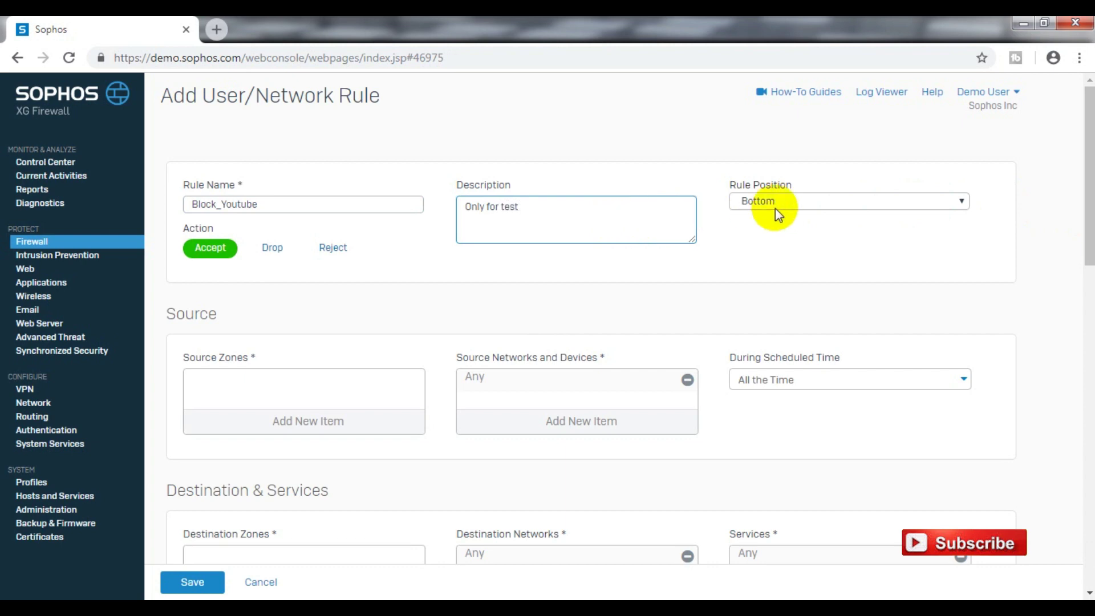
pyautogui.click(799, 204)
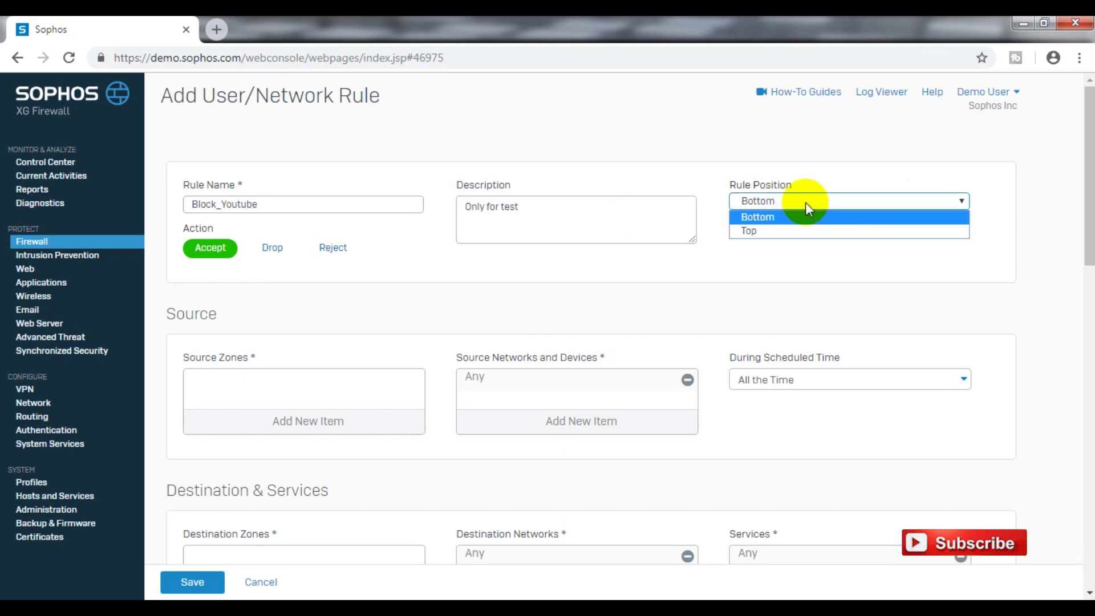
pyautogui.click(755, 231)
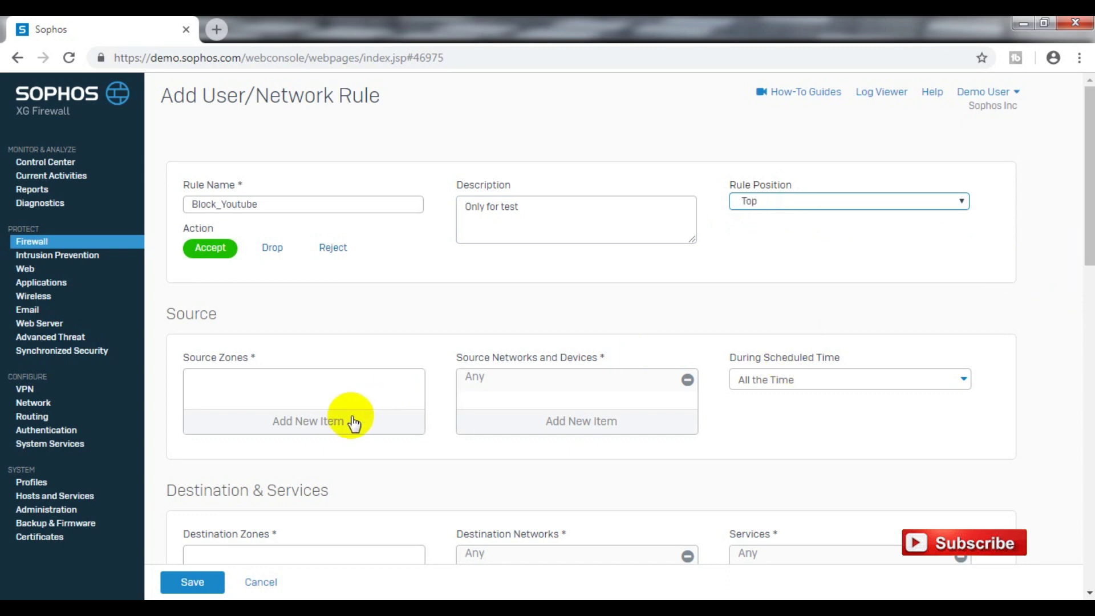
# Step: Set the firewall rule's source zone to LAN and its destination zone to WAN
pyautogui.click(329, 425)
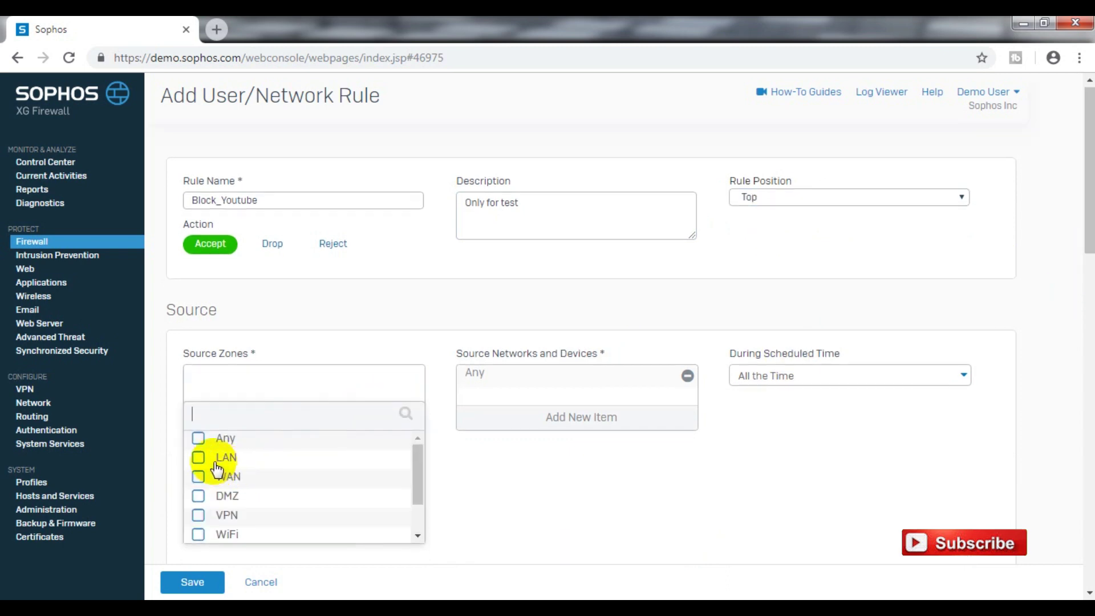
pyautogui.click(200, 458)
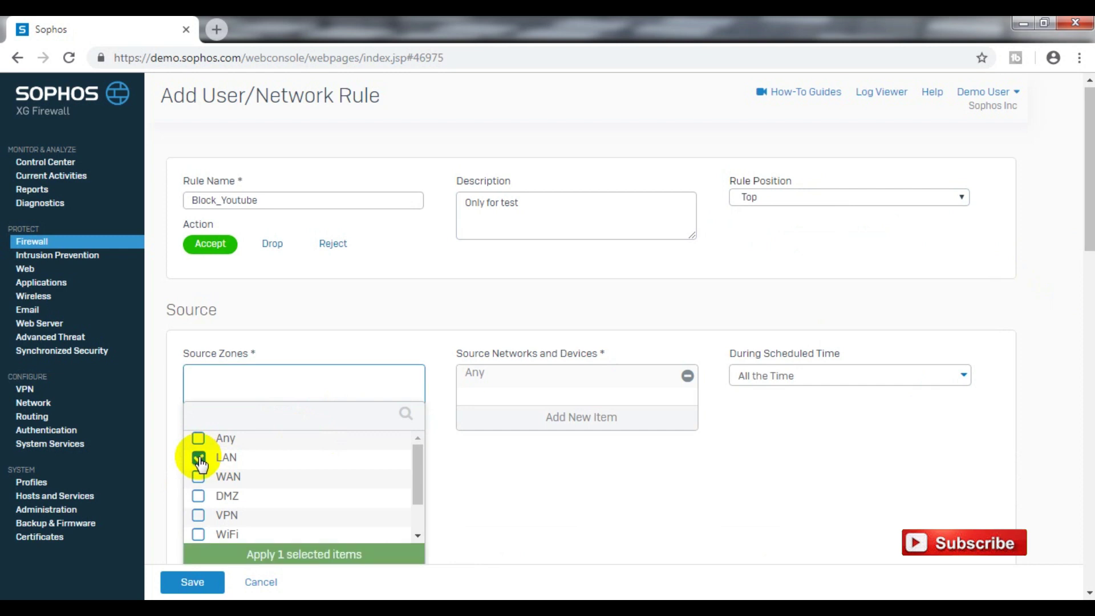
pyautogui.click(255, 553)
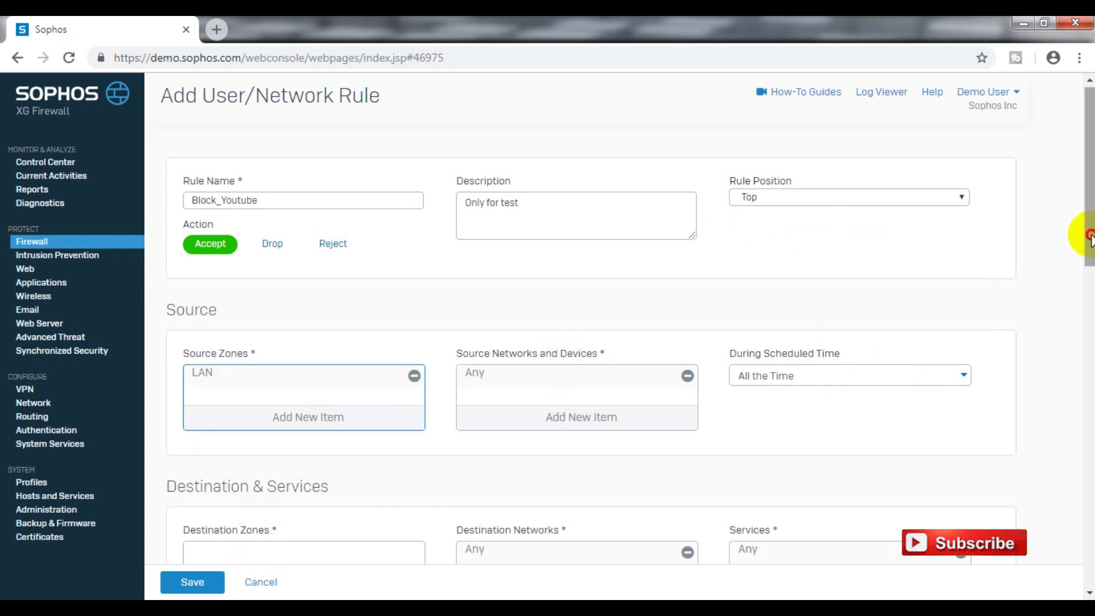
pyautogui.moveTo(1089, 246); pyautogui.dragTo(1090, 343)
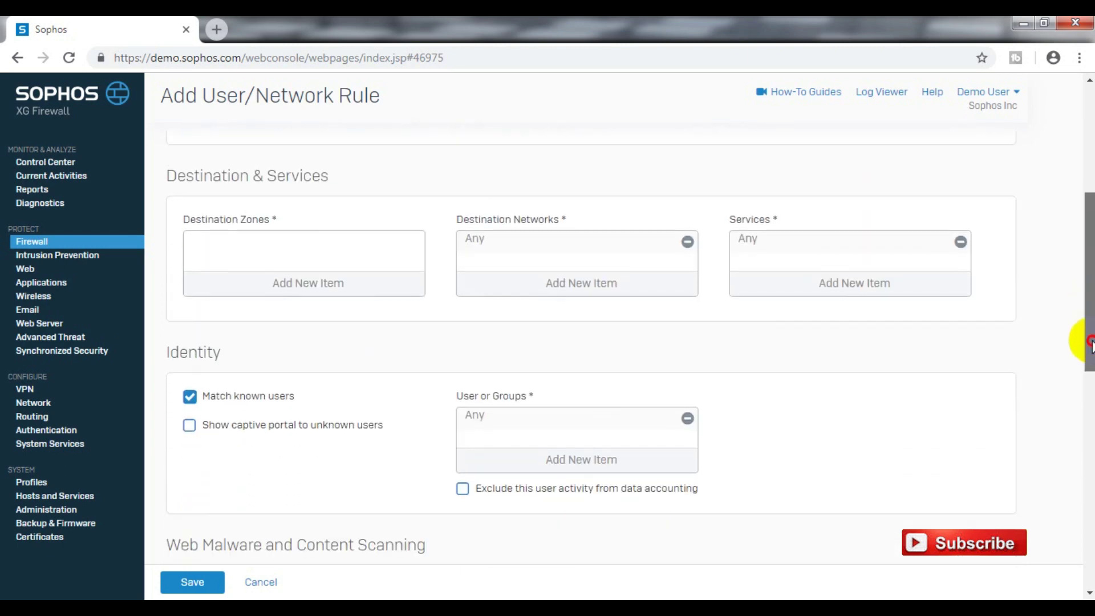
pyautogui.click(311, 284)
pyautogui.click(197, 343)
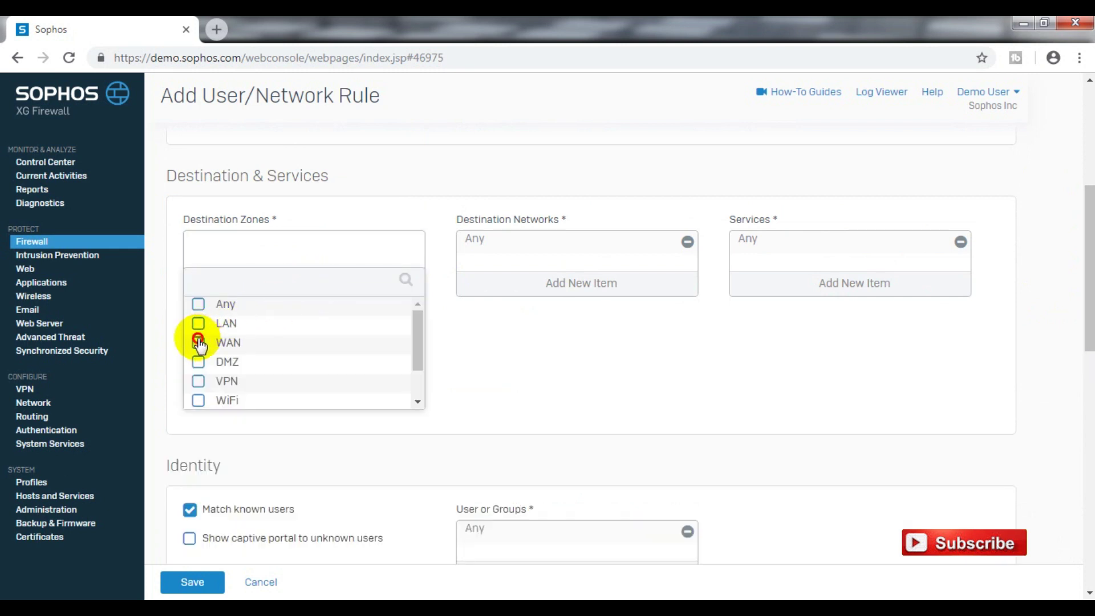
pyautogui.click(271, 420)
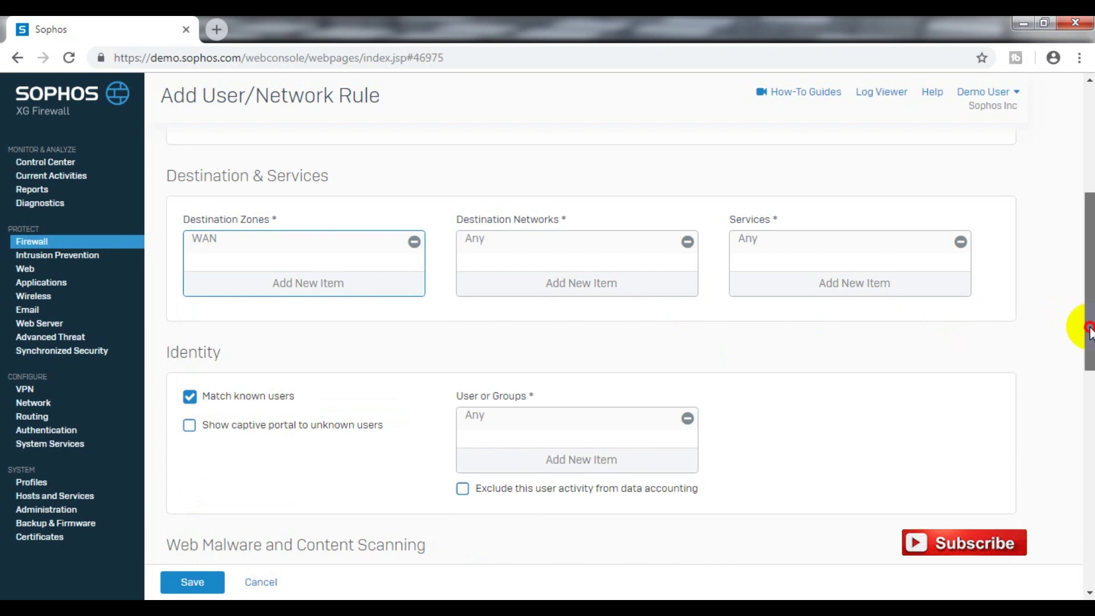
# Step: Turn off matching of known users in the firewall rule's identity settings
pyautogui.moveTo(1086, 329); pyautogui.dragTo(1090, 402)
pyautogui.scroll(-1, 679, 325)
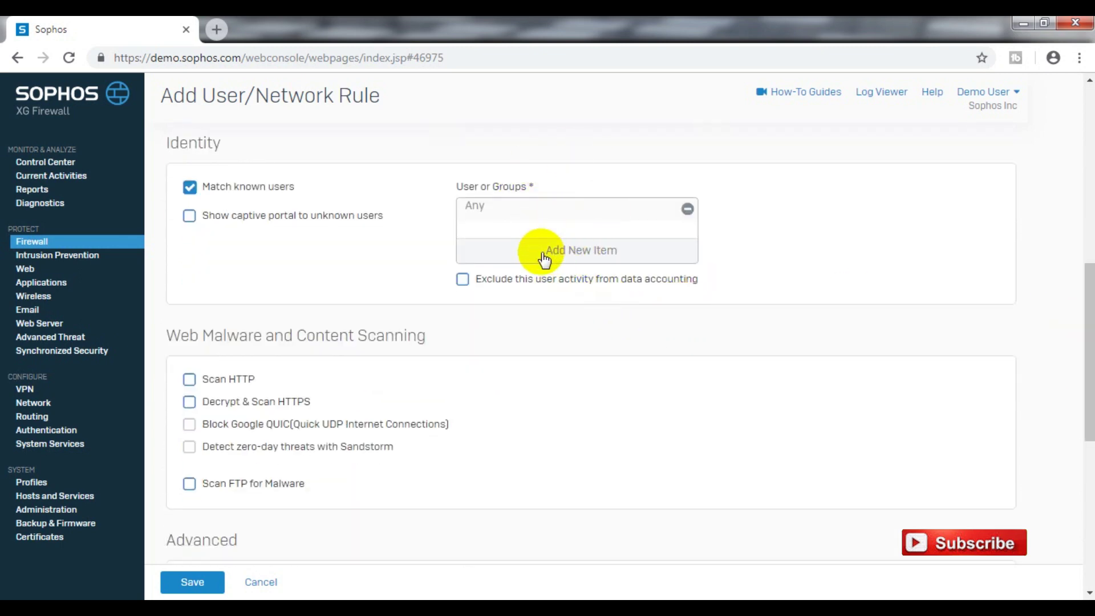
pyautogui.click(190, 188)
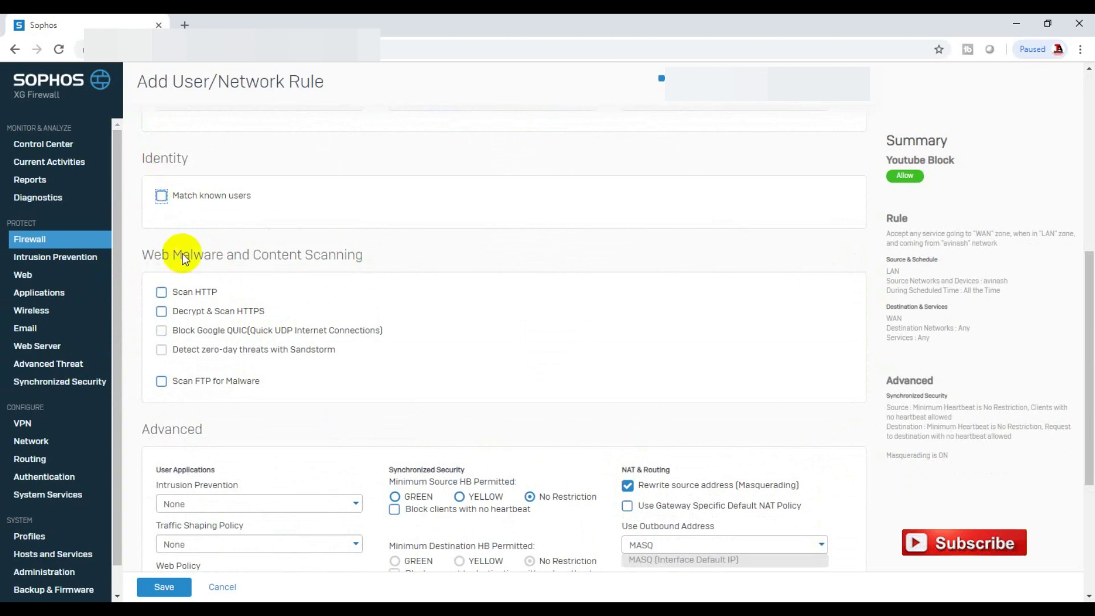
# Step: Assign the Block_youtube web policy and the Block_Youtube application control filter to the firewall rule
pyautogui.scroll(-4, 185, 258)
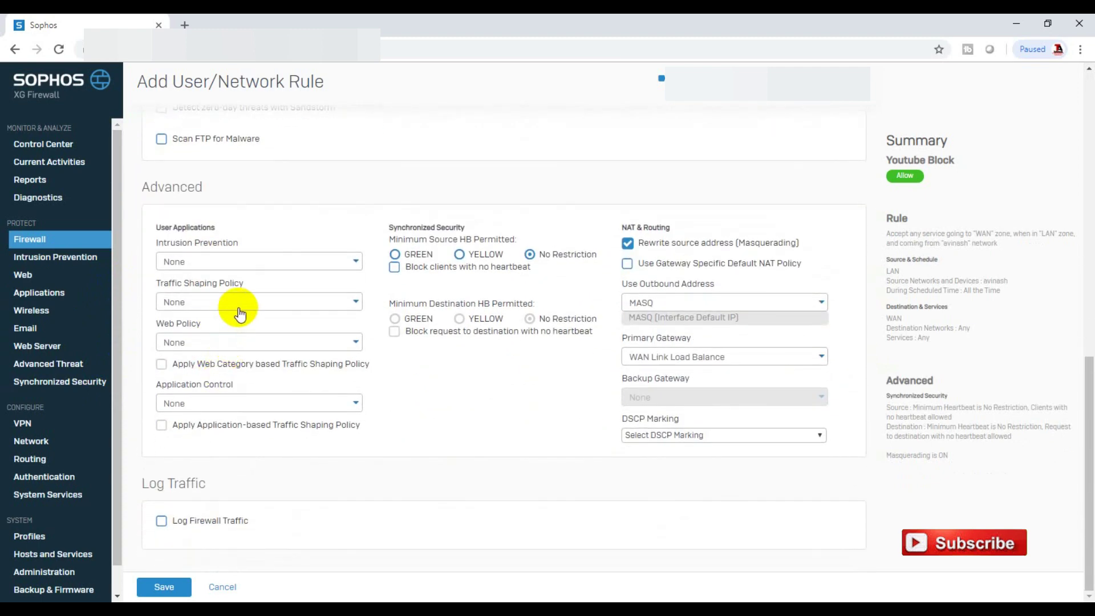
pyautogui.click(237, 341)
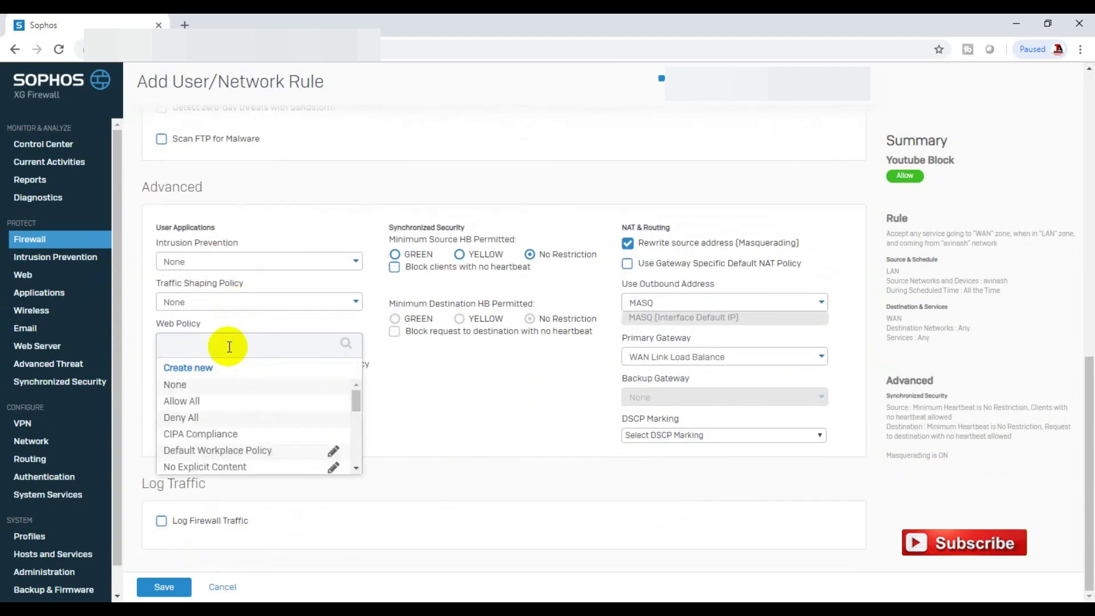
pyautogui.write('y')
pyautogui.press('BackSpace')
pyautogui.write('bloc')
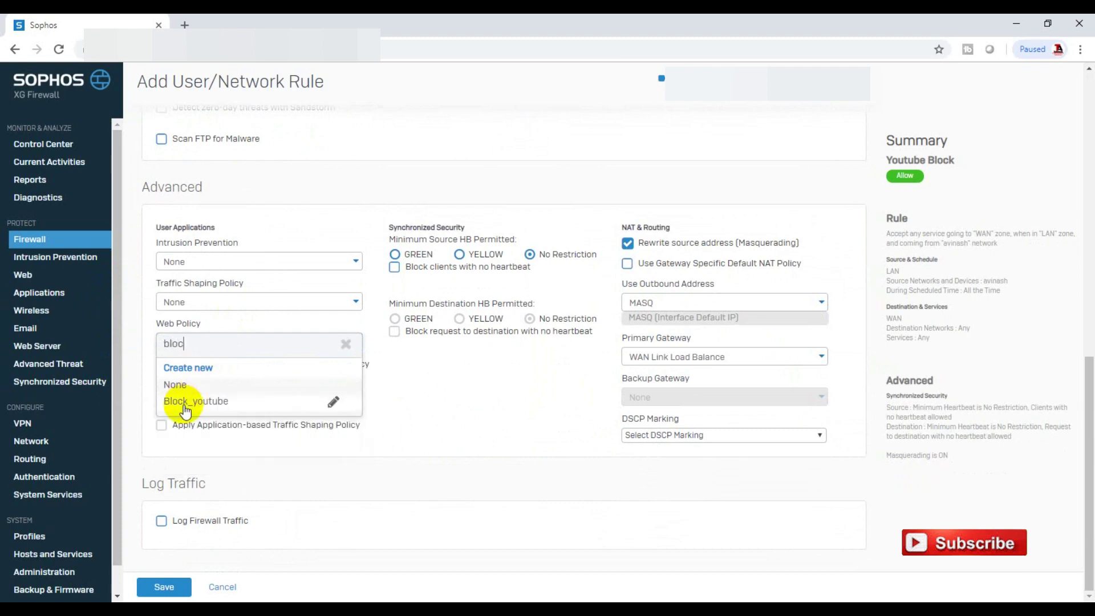
pyautogui.click(183, 402)
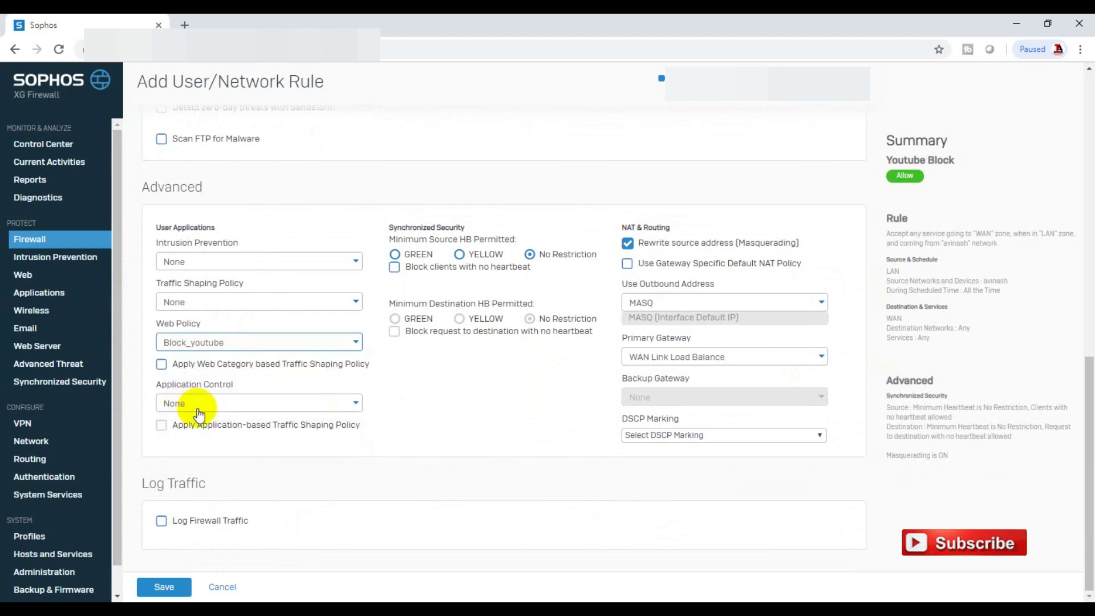
pyautogui.click(204, 402)
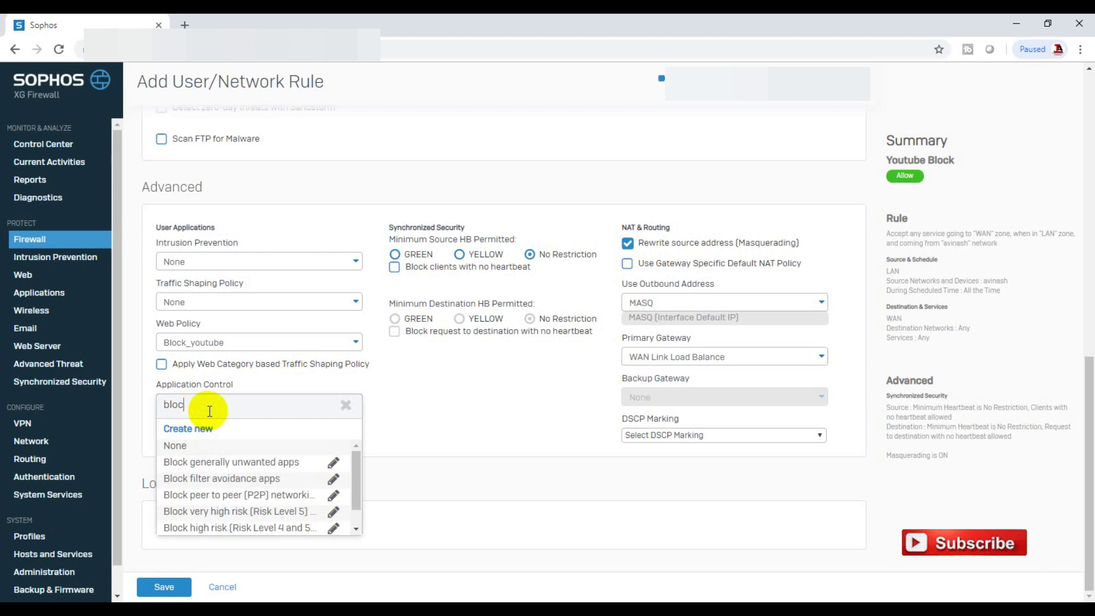
pyautogui.scroll(-1, 209, 496)
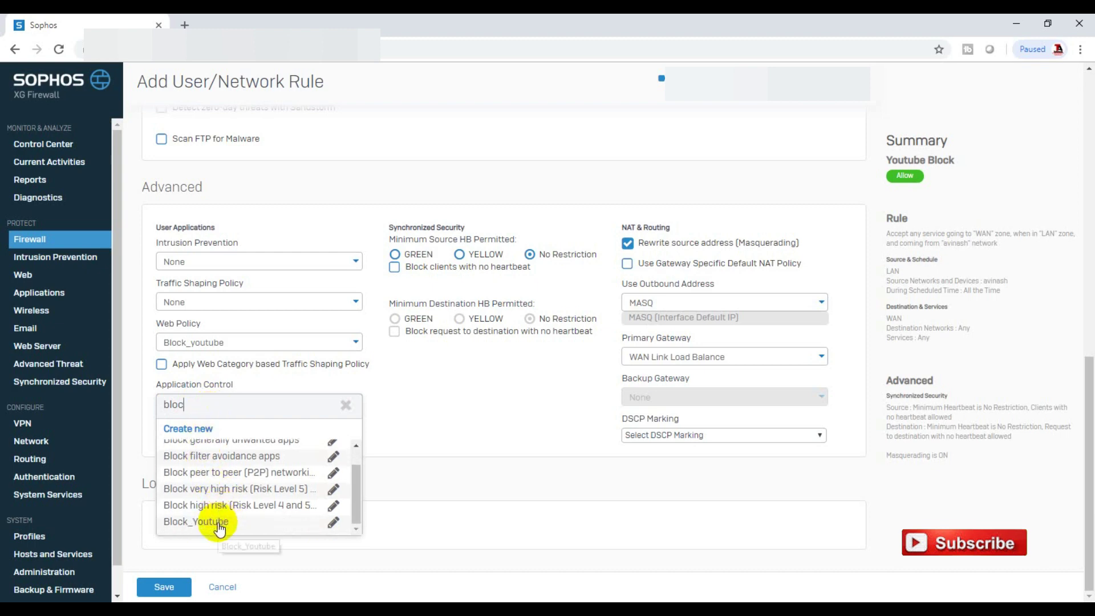
pyautogui.click(218, 522)
# Step: Enable logging of firewall traffic for the rule and save it
pyautogui.click(162, 521)
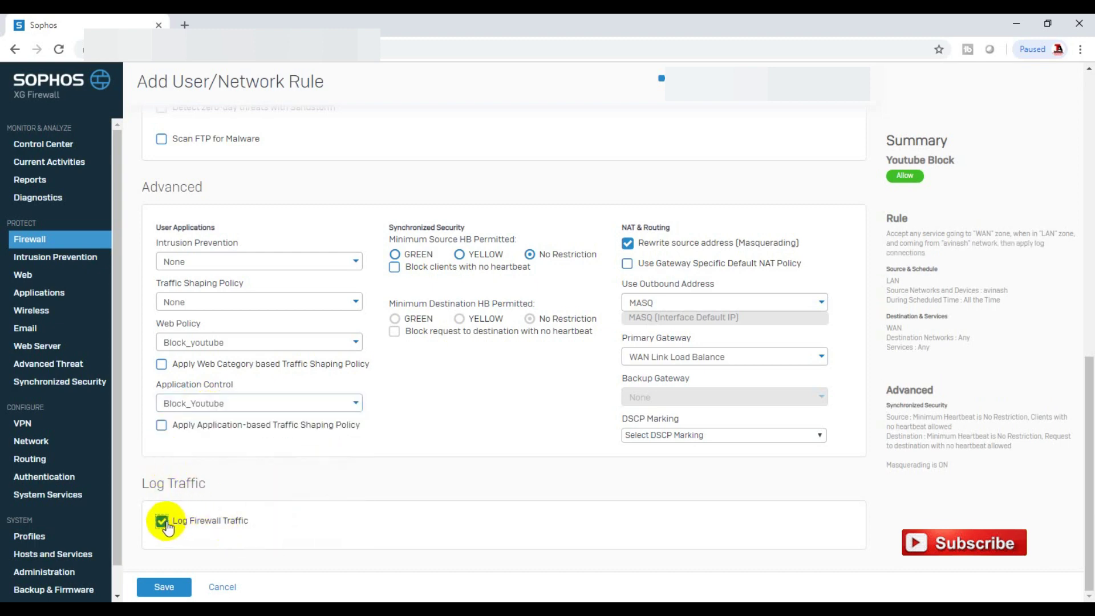
pyautogui.click(164, 586)
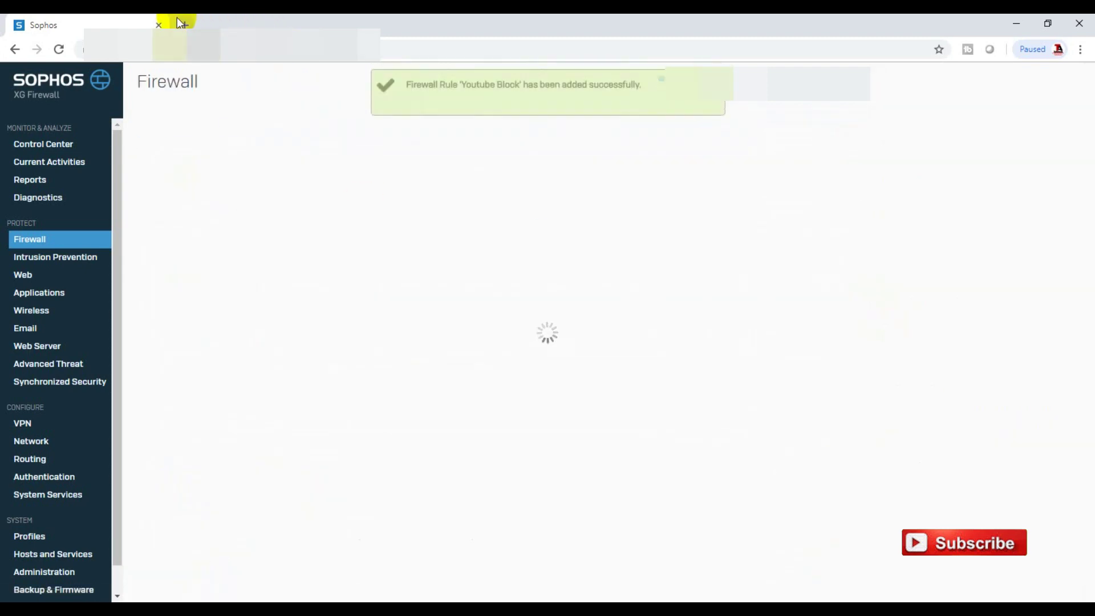
pyautogui.click(181, 24)
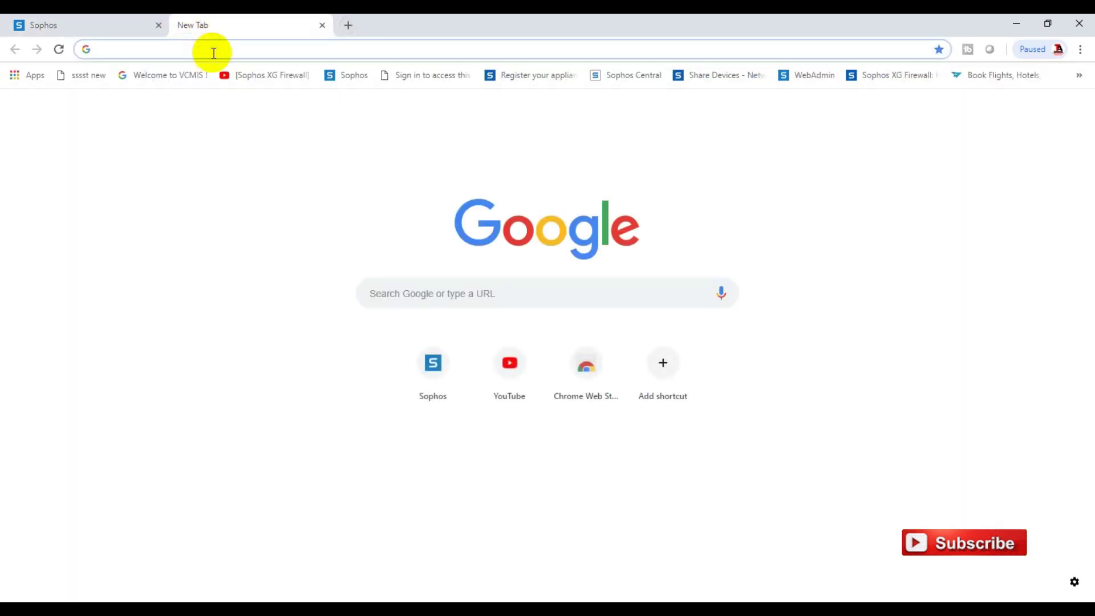
pyautogui.write('www.youtube.com')
pyautogui.press('Return')
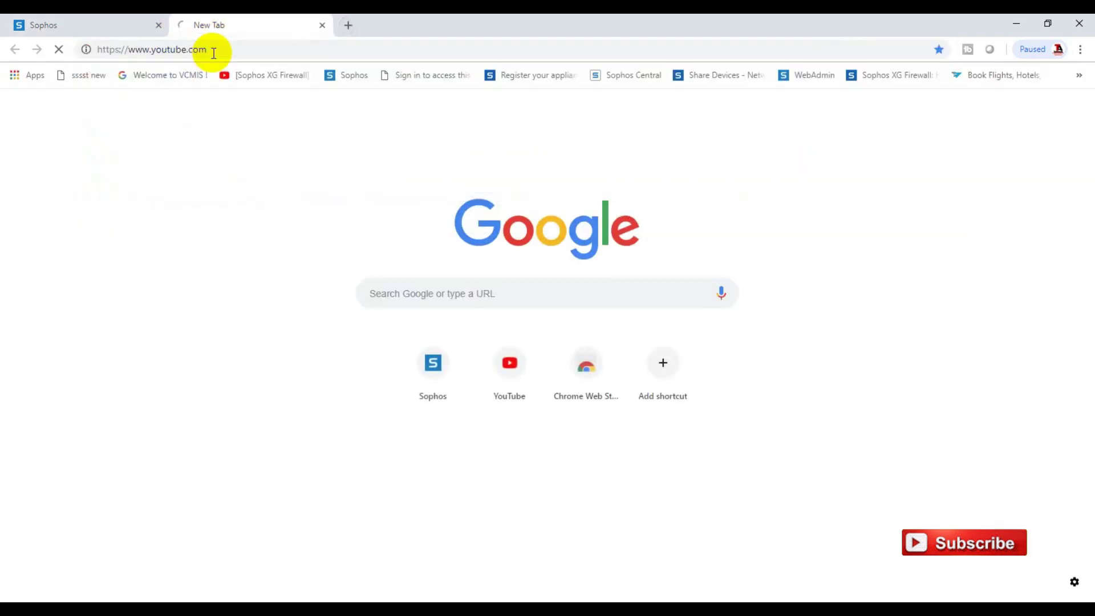